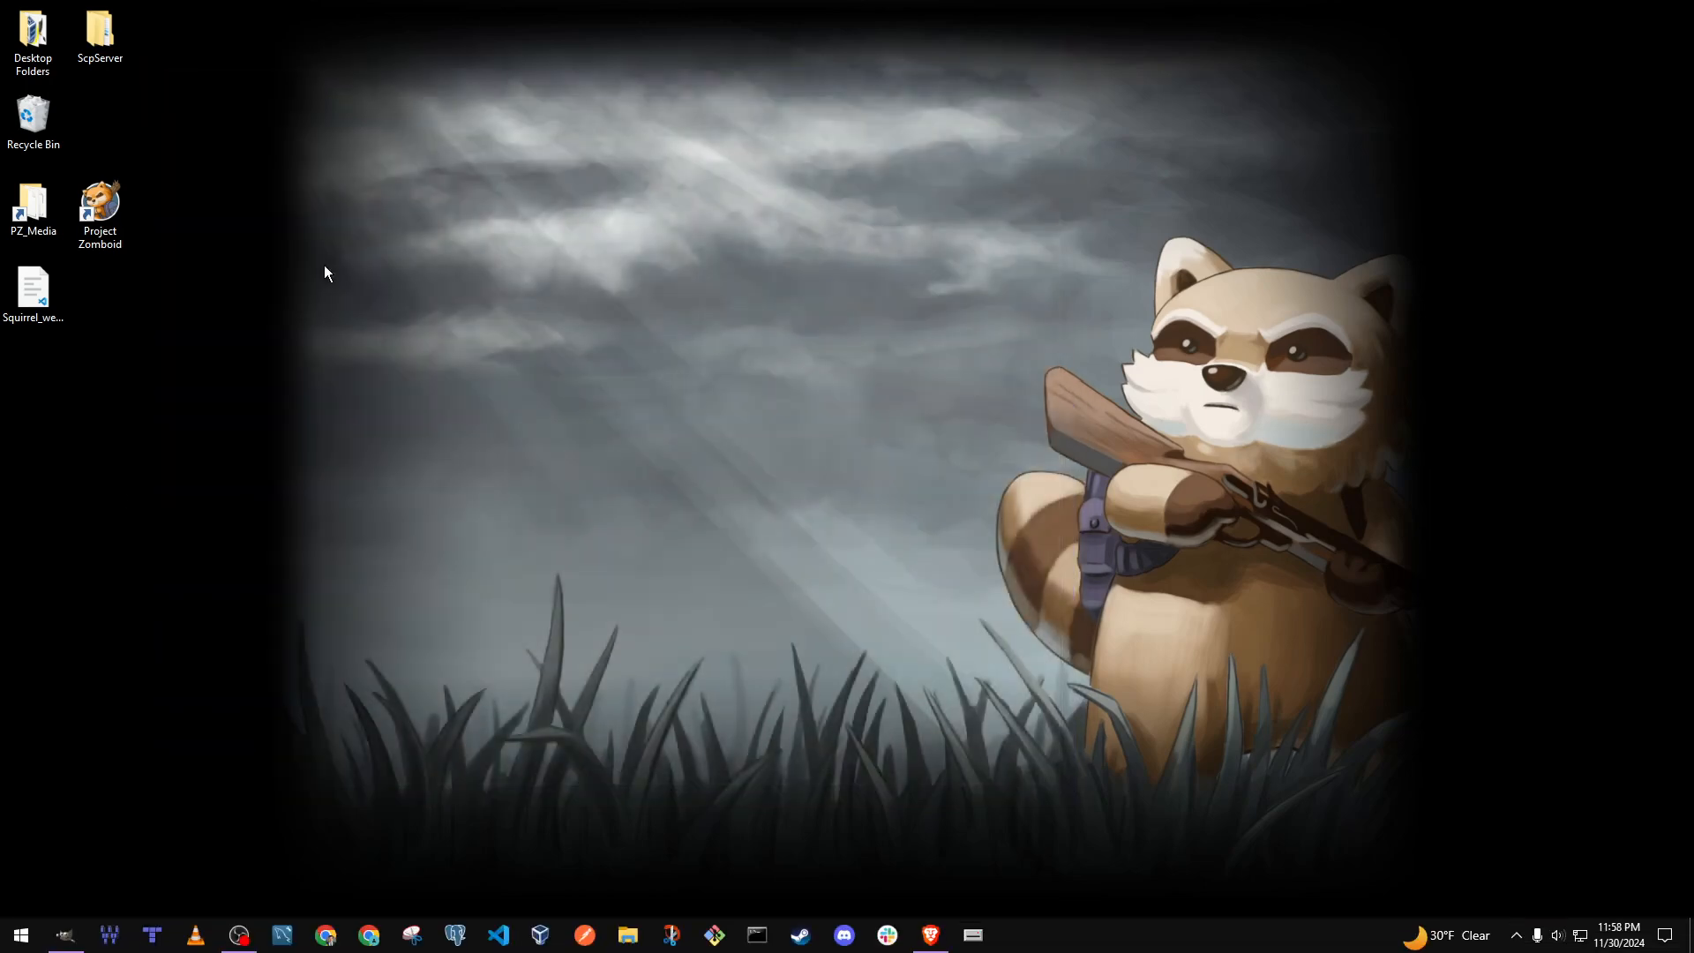
- Launch GIMP and open the new image dialog
left_click(58, 939)
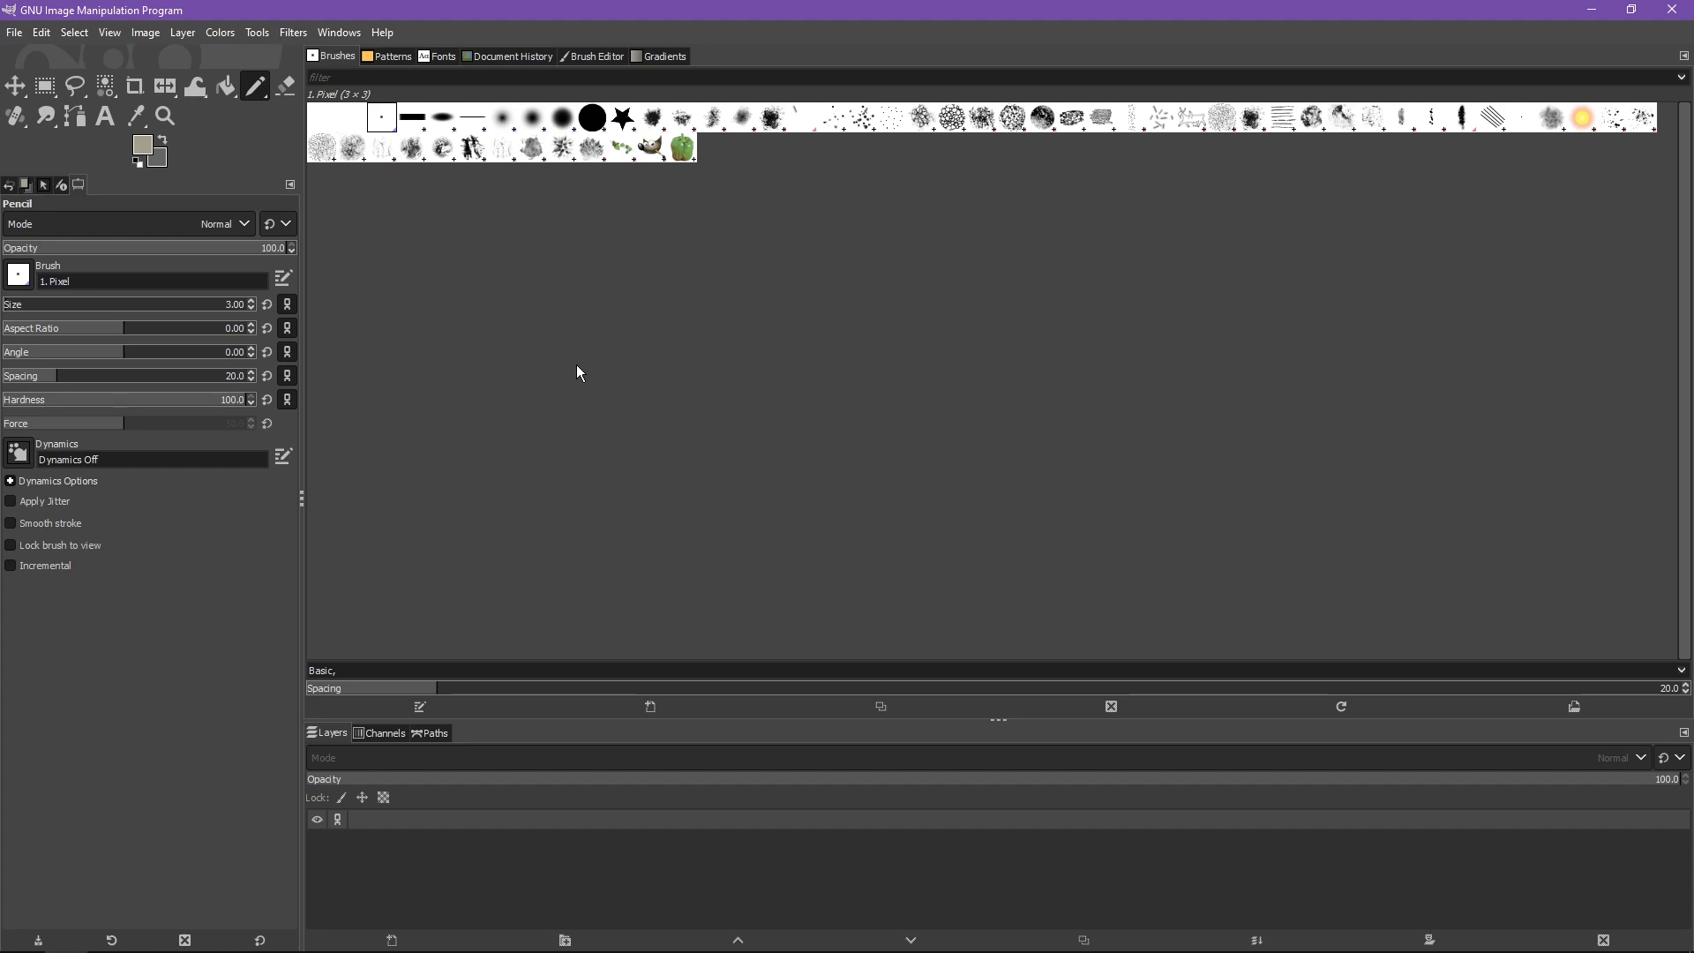
left_click(14, 33)
left_click(42, 58)
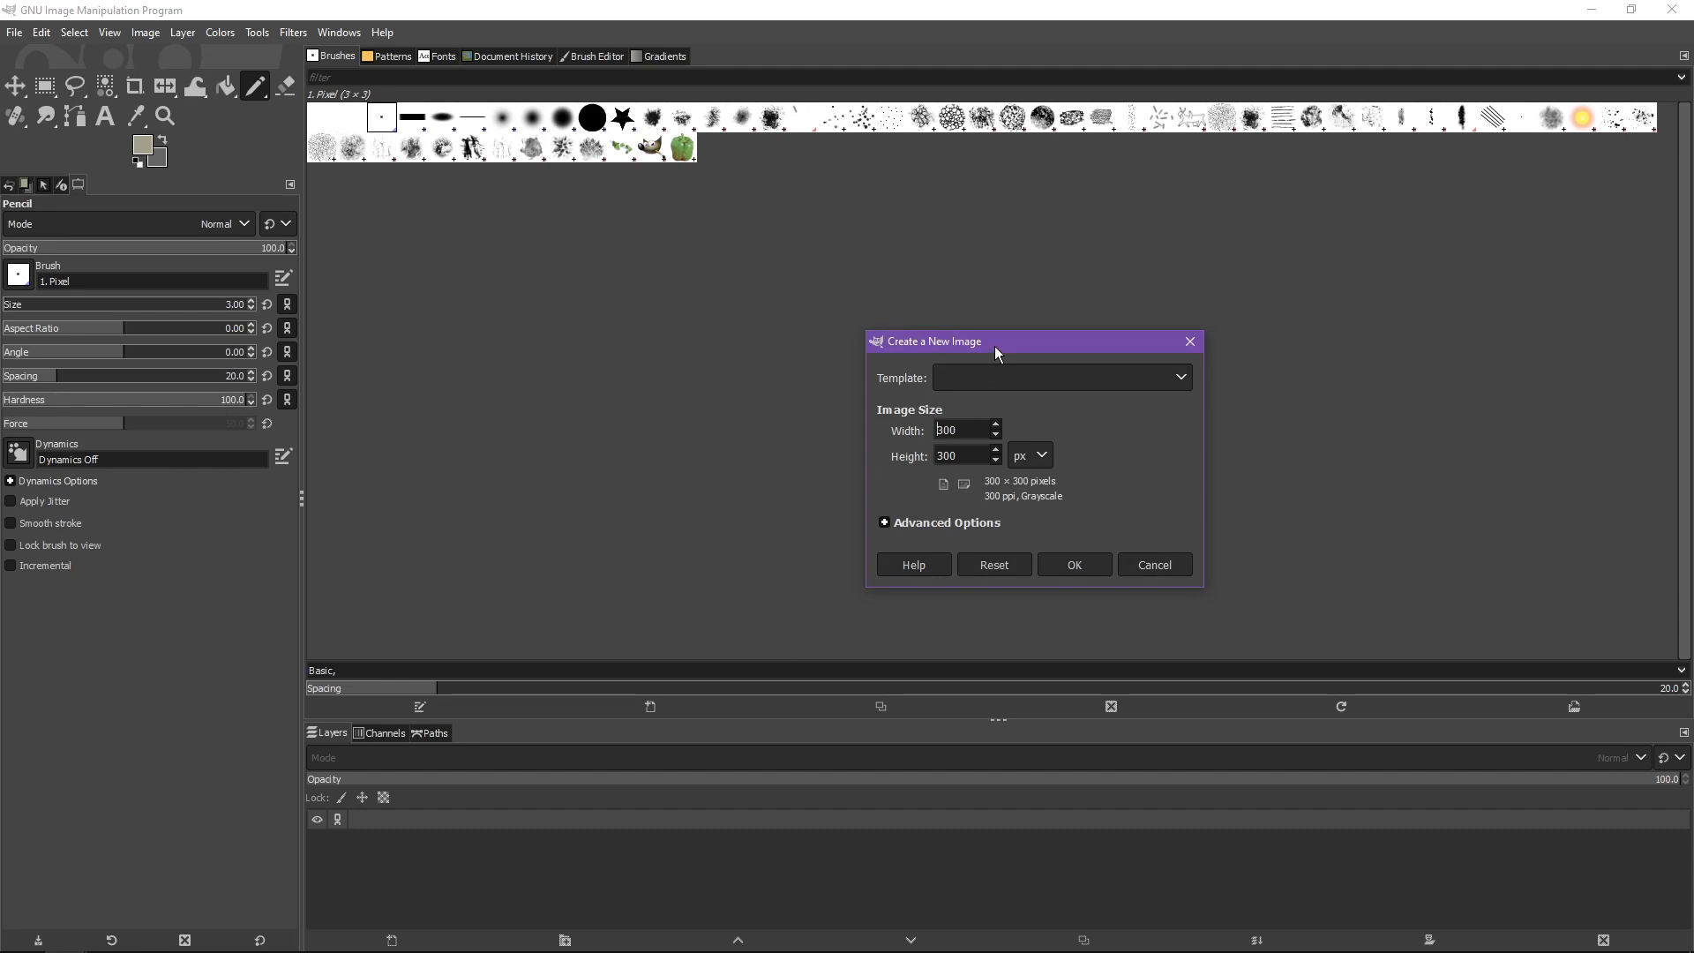
left_click_drag(994, 346, 618, 209)
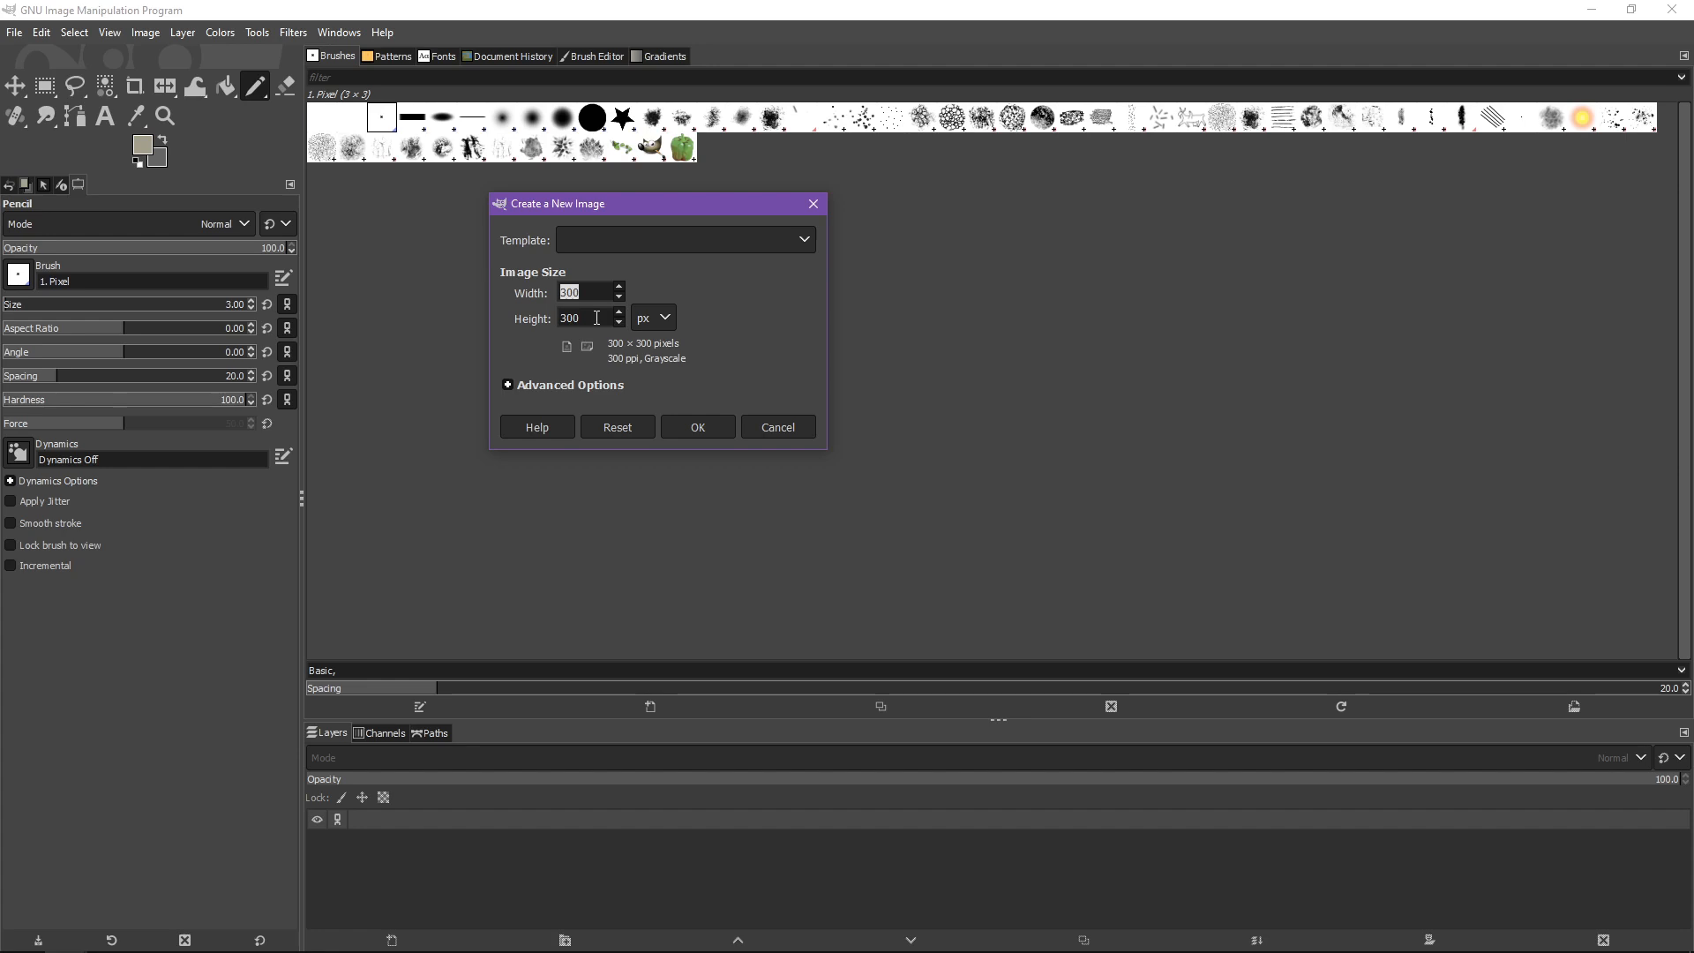
- Expand the advanced options and set the new image's color space to RGB color
key("Tab")
double_click(604, 290)
mouse_move(196, 950)
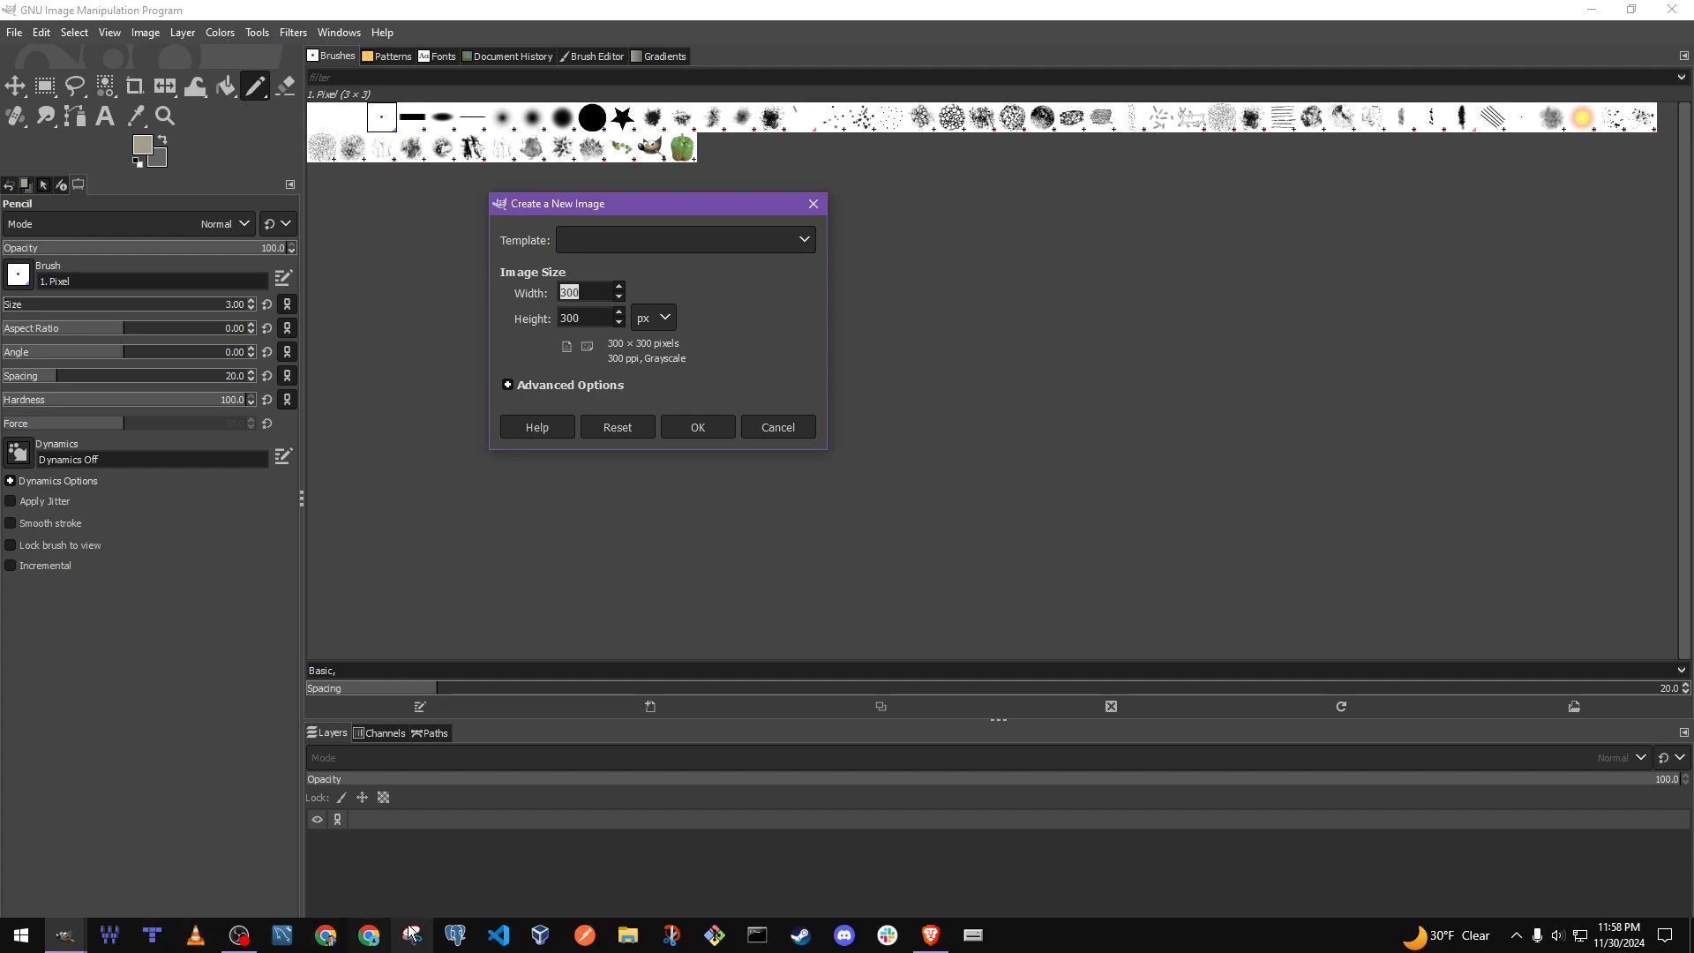
left_click(603, 284)
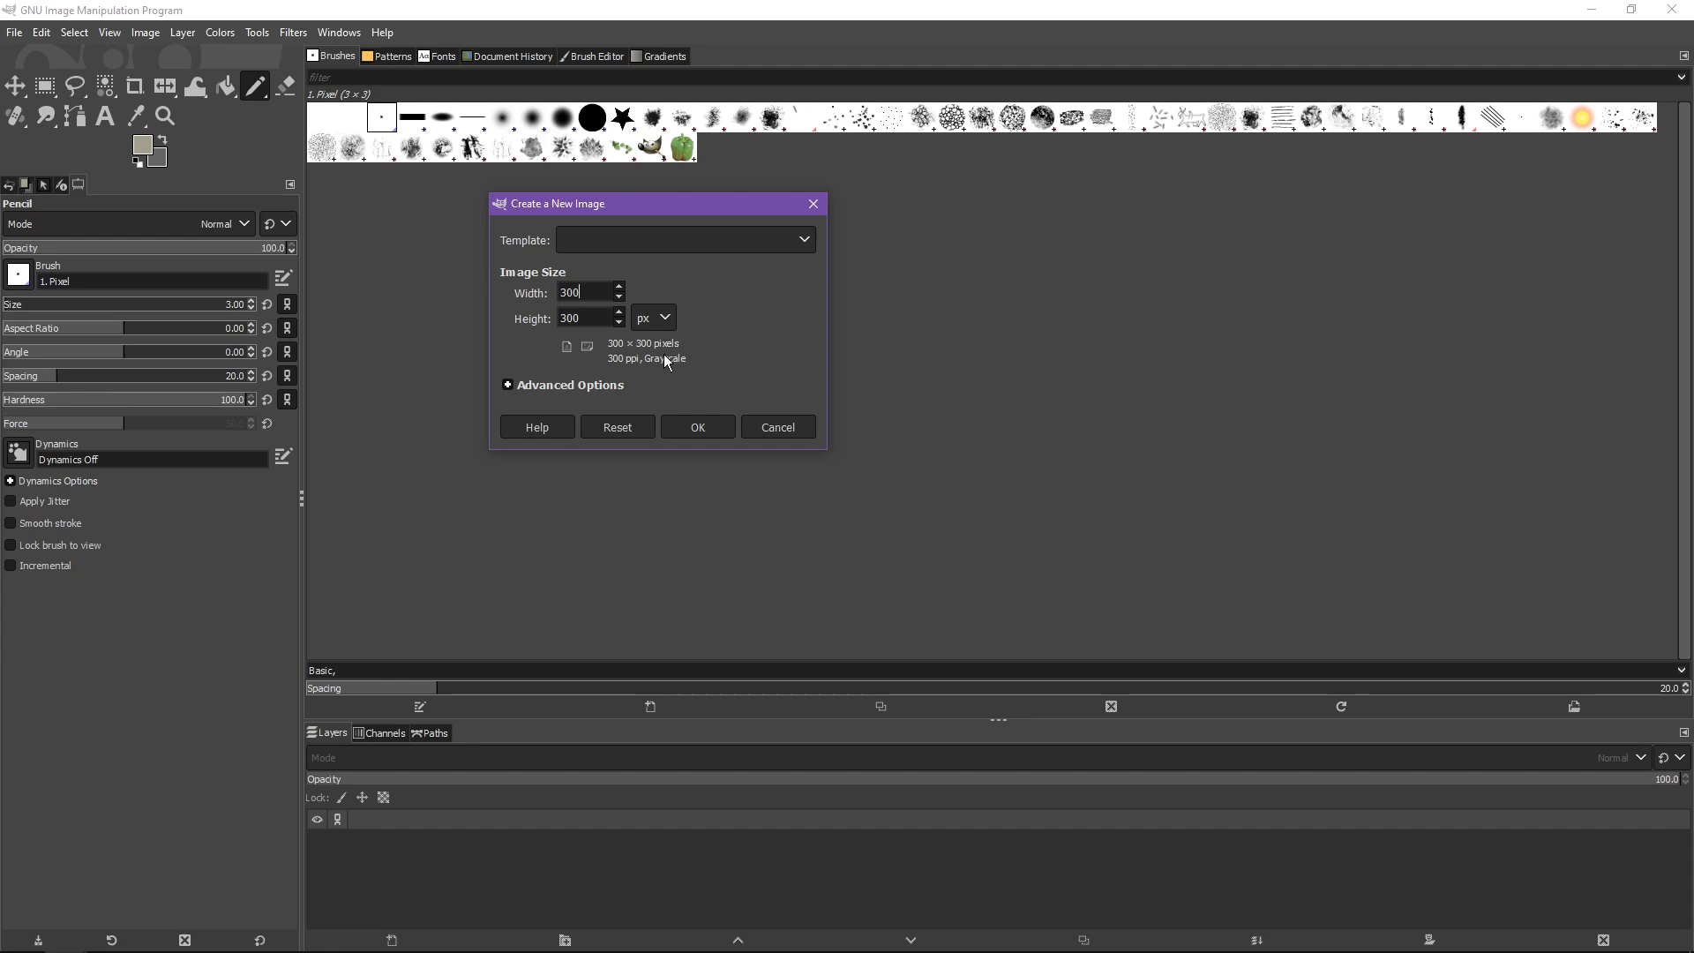
left_click(508, 388)
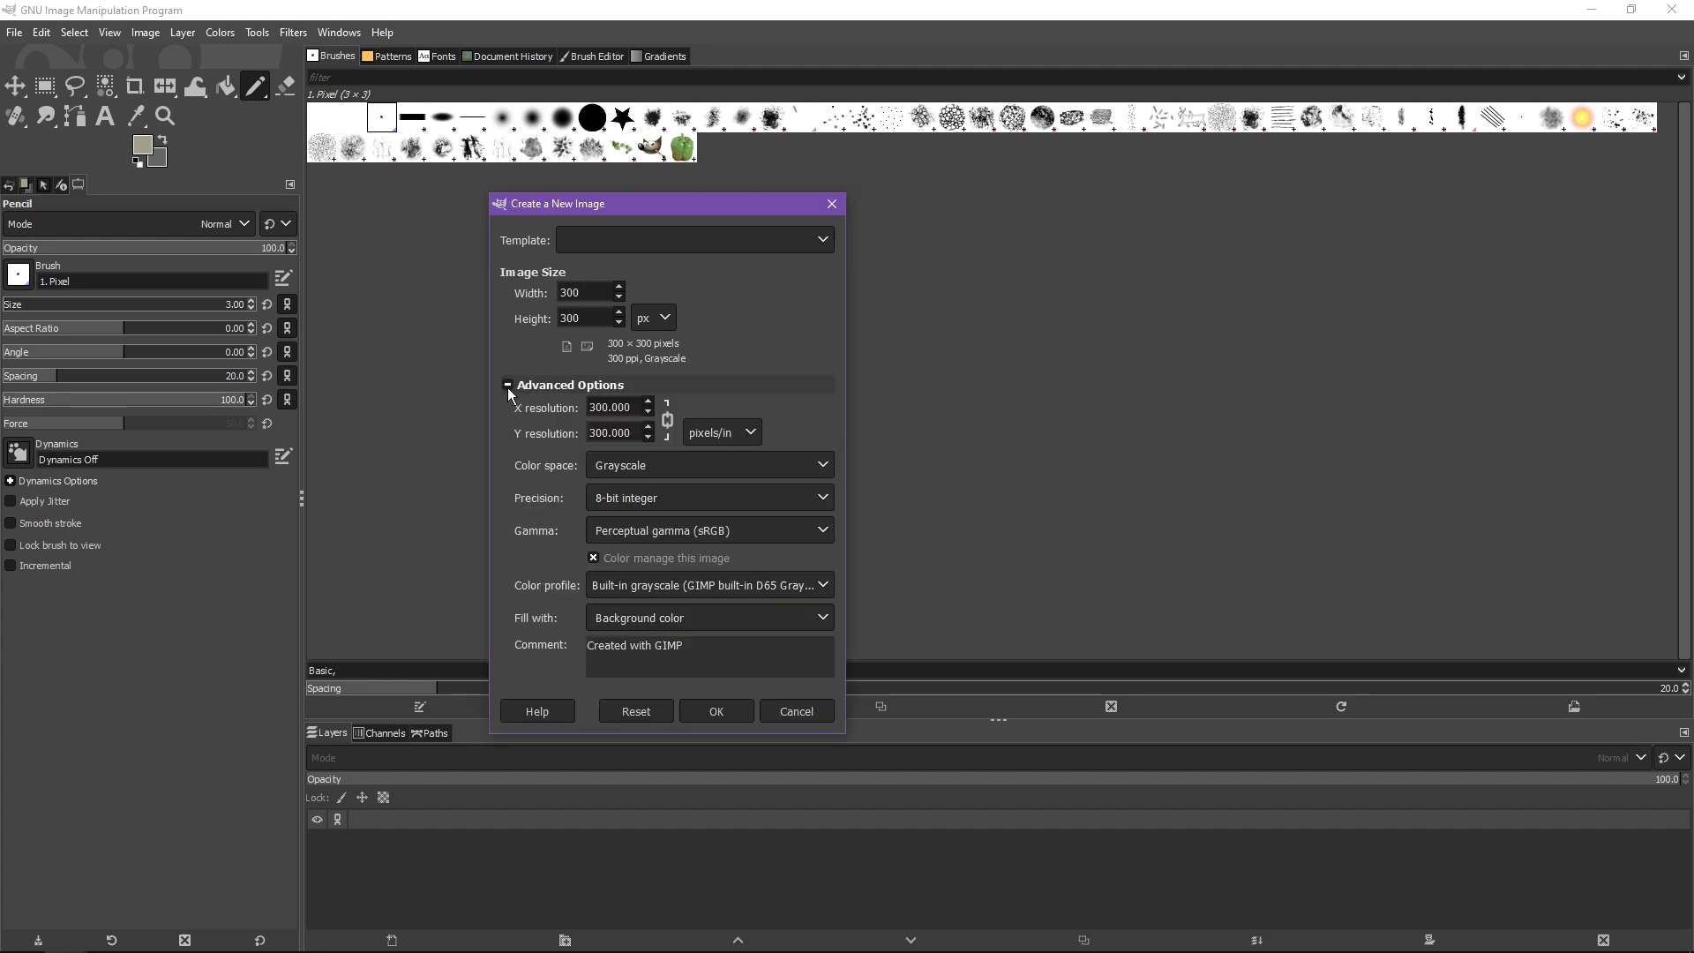
left_click(667, 464)
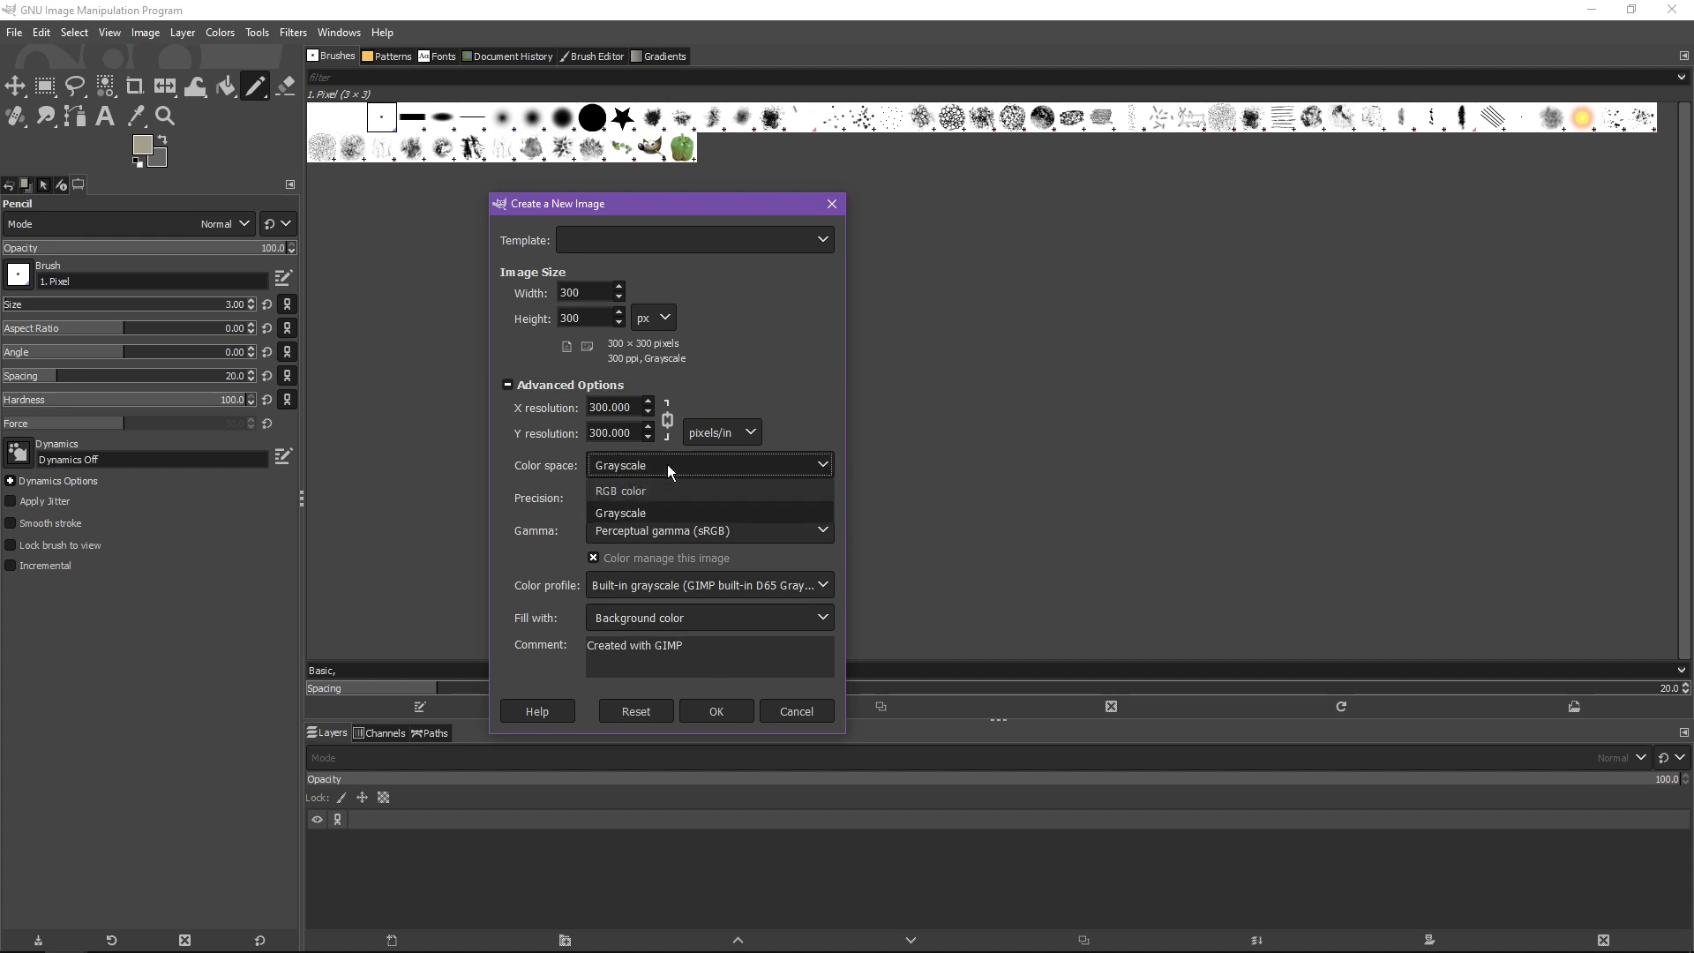
left_click(653, 485)
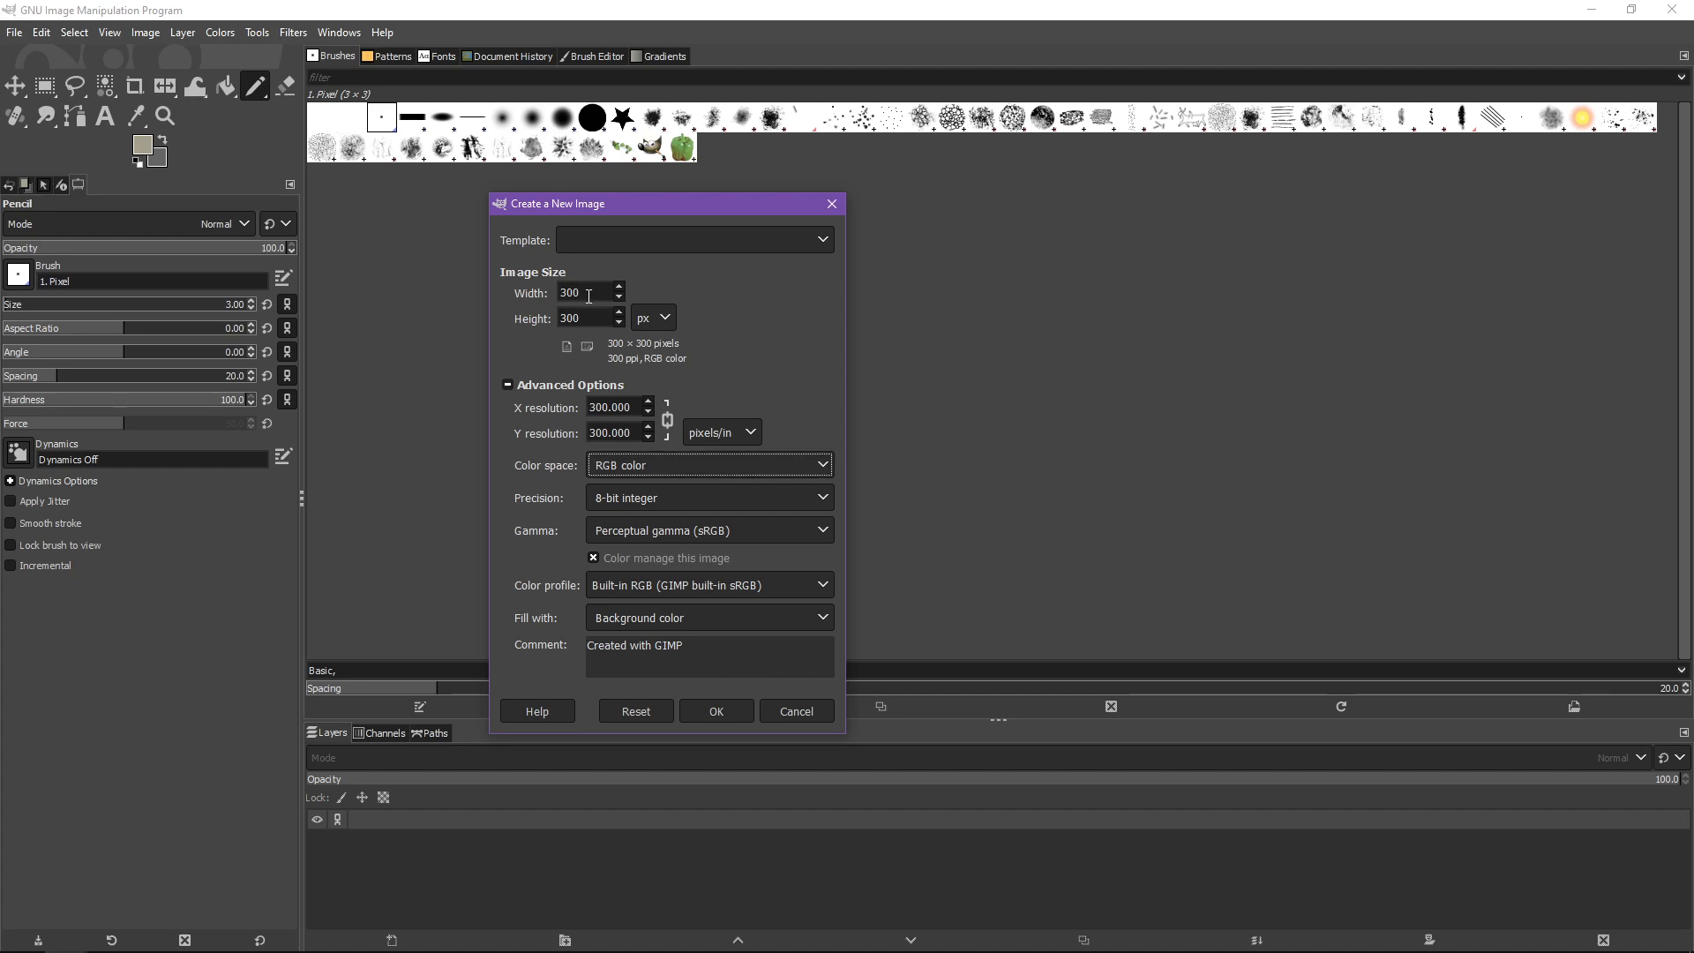
- Set the width to 300 px and create the 300 × 300 pixel image
double_click(582, 292)
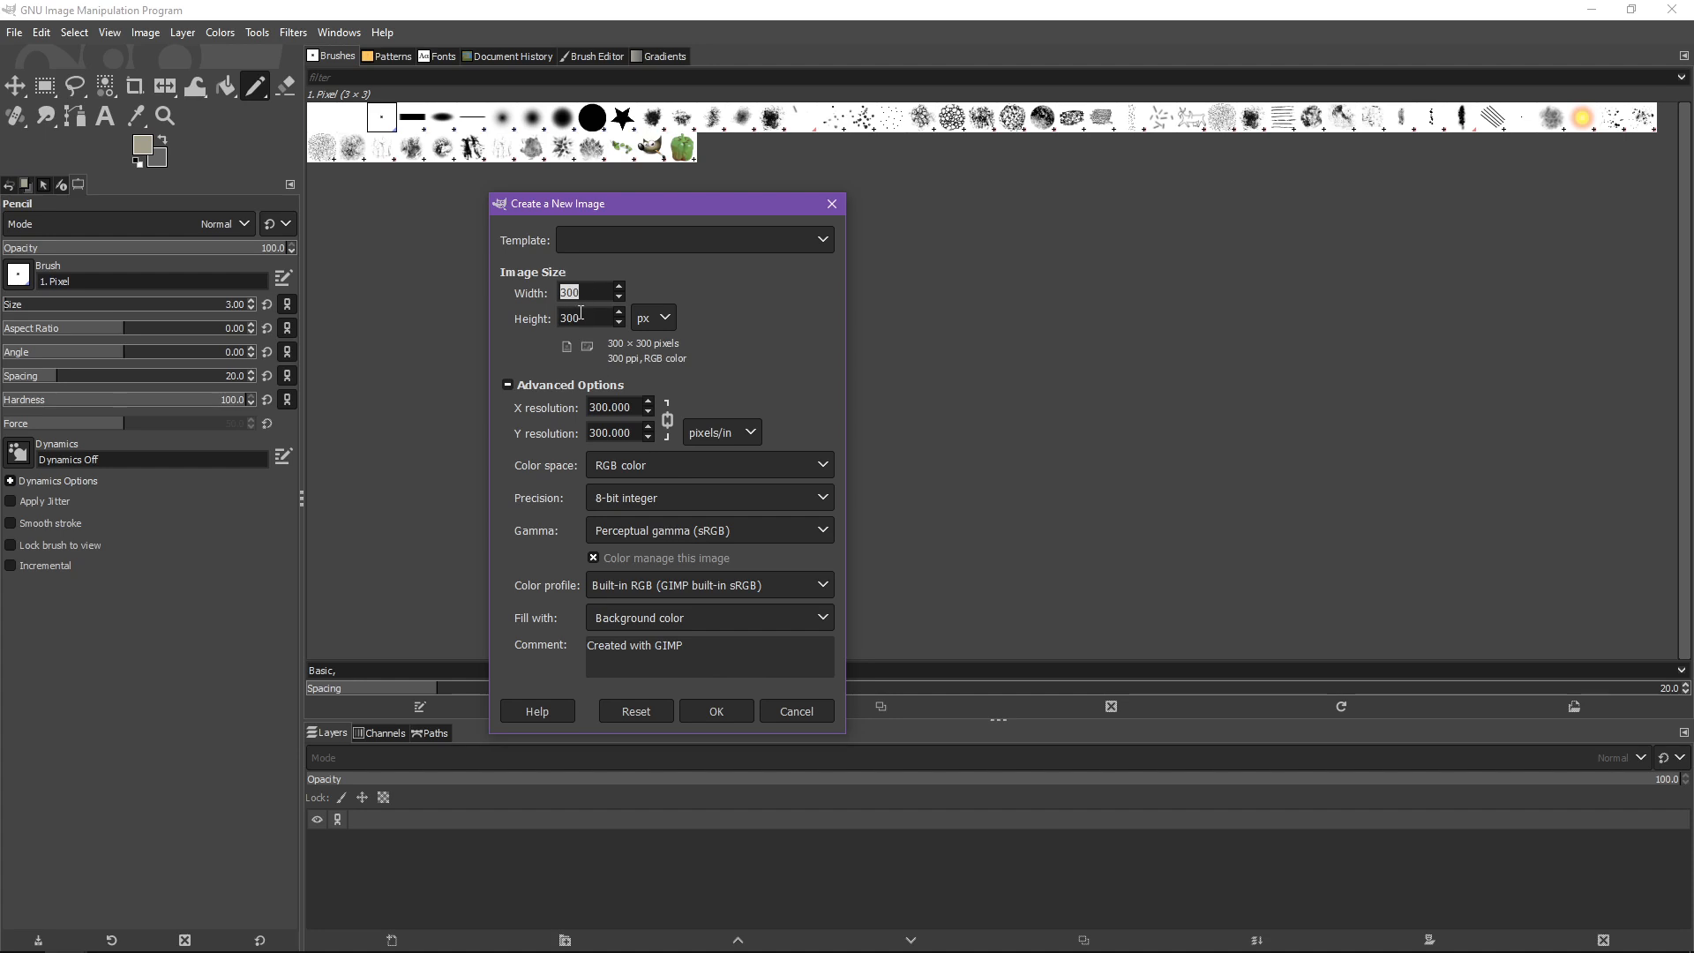
type("300")
key("Tab")
left_click(713, 711)
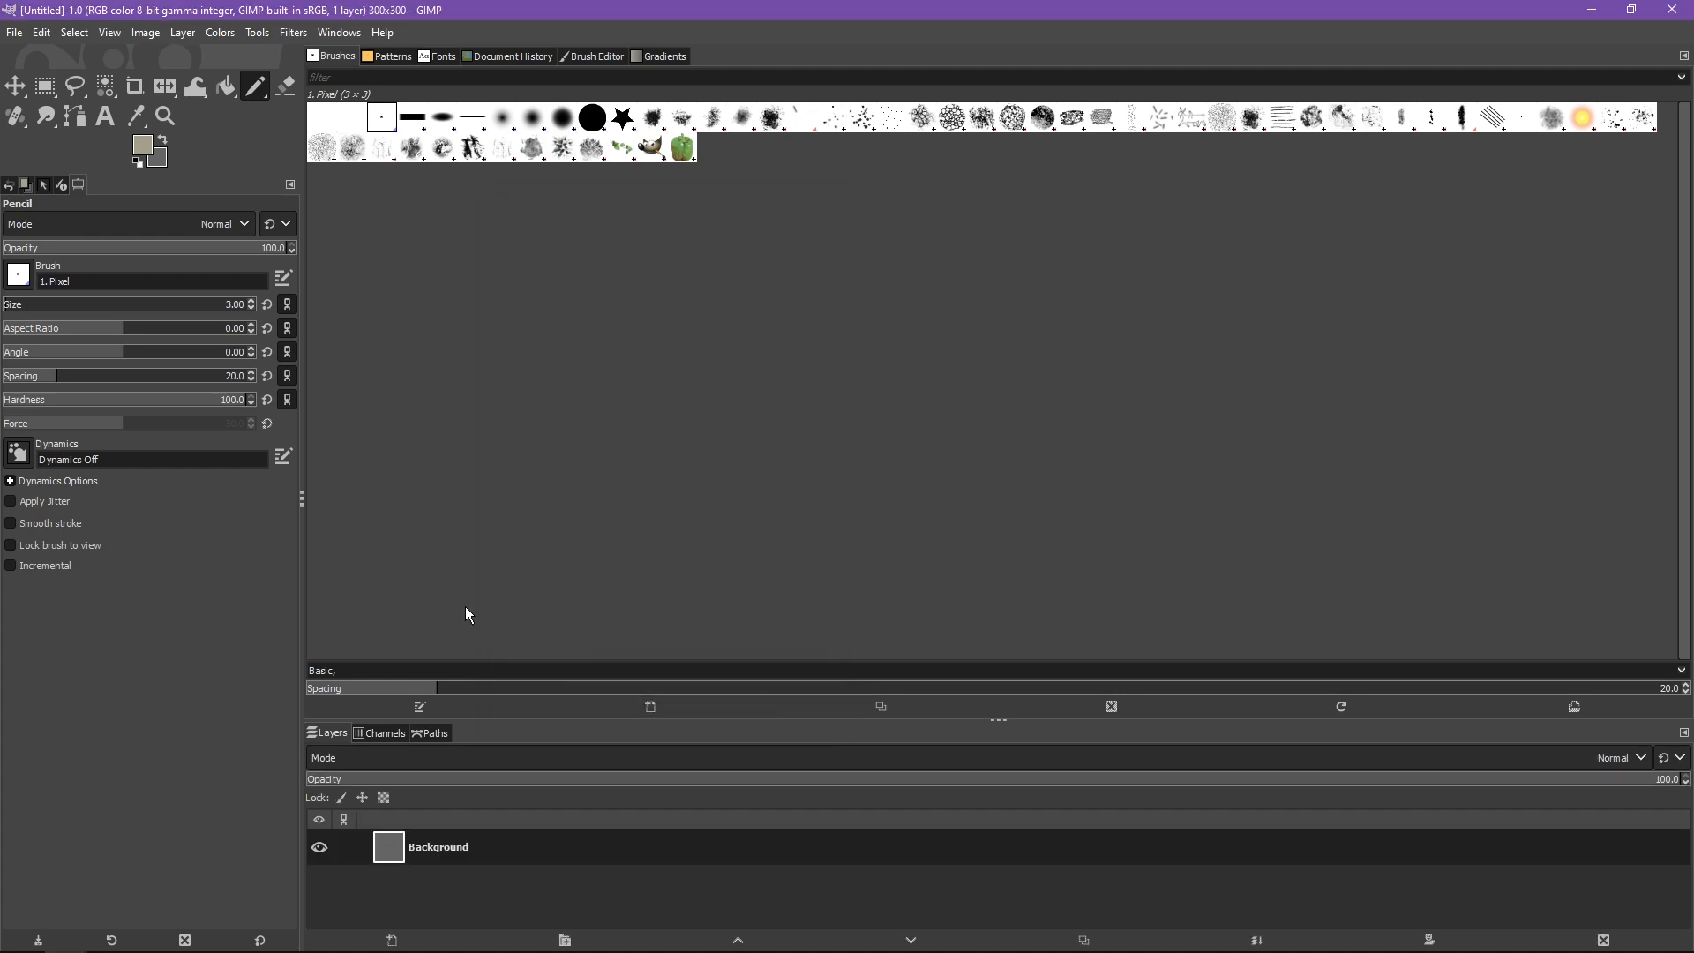
- Resize the dock panels to enlarge the canvas area and set the brush spacing to 80.8
left_click_drag(303, 176, 219, 240)
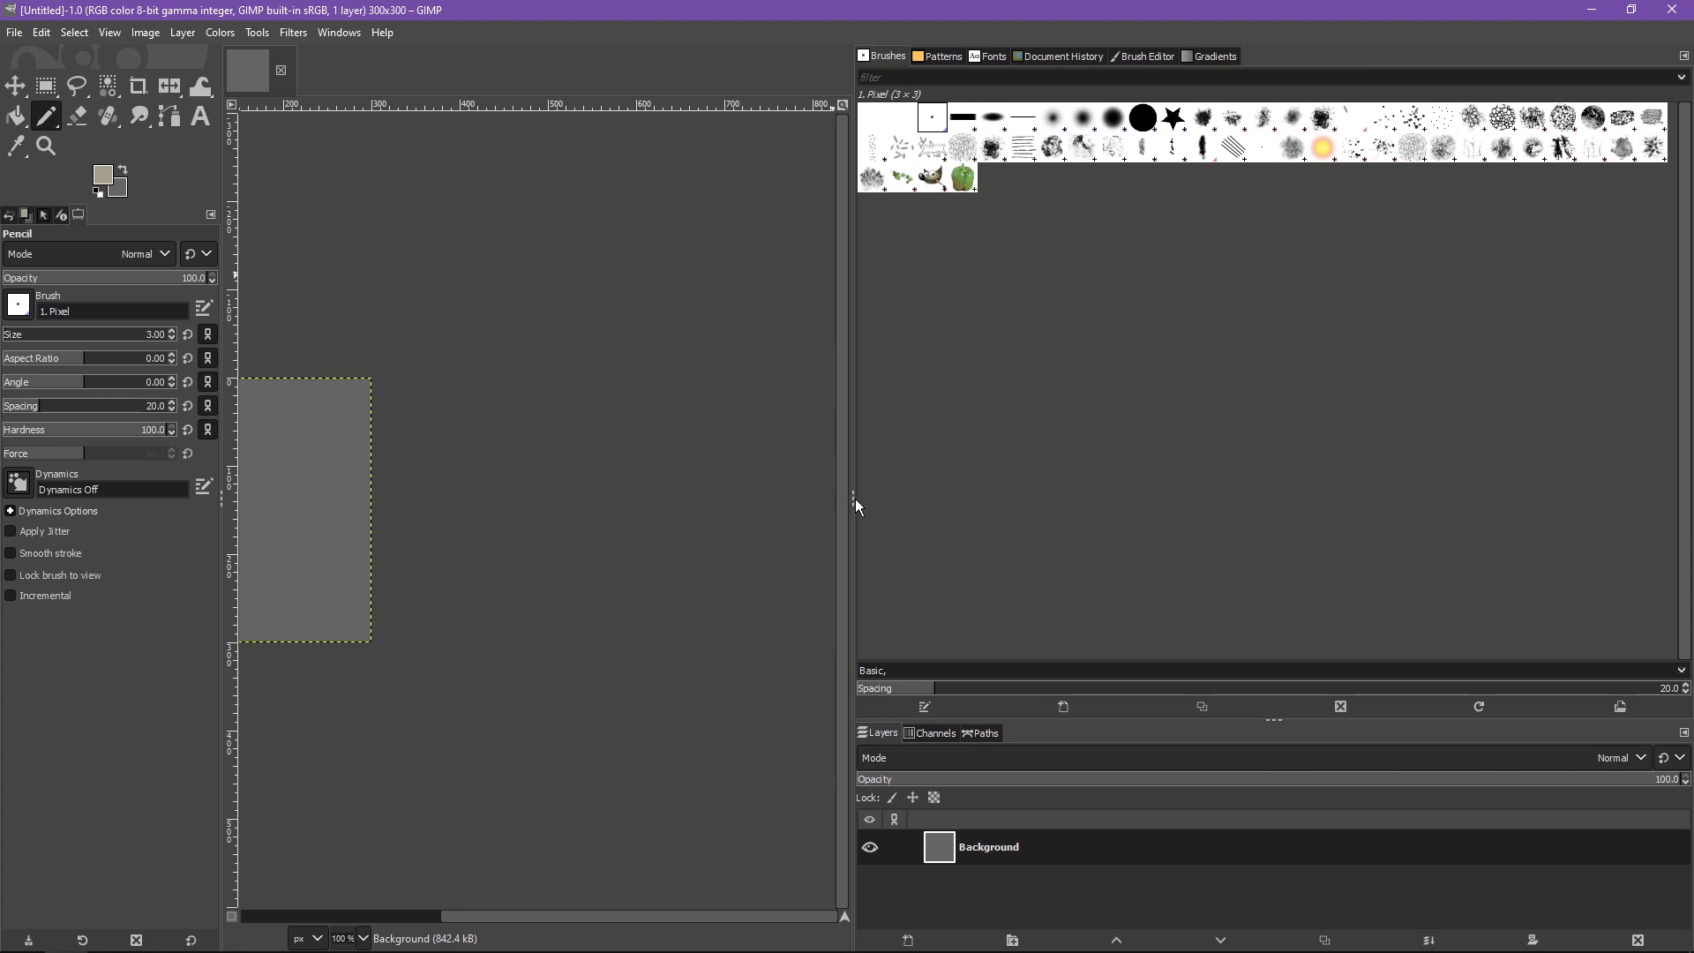
left_click_drag(854, 500, 1516, 495)
left_click_drag(305, 414, 600, 367)
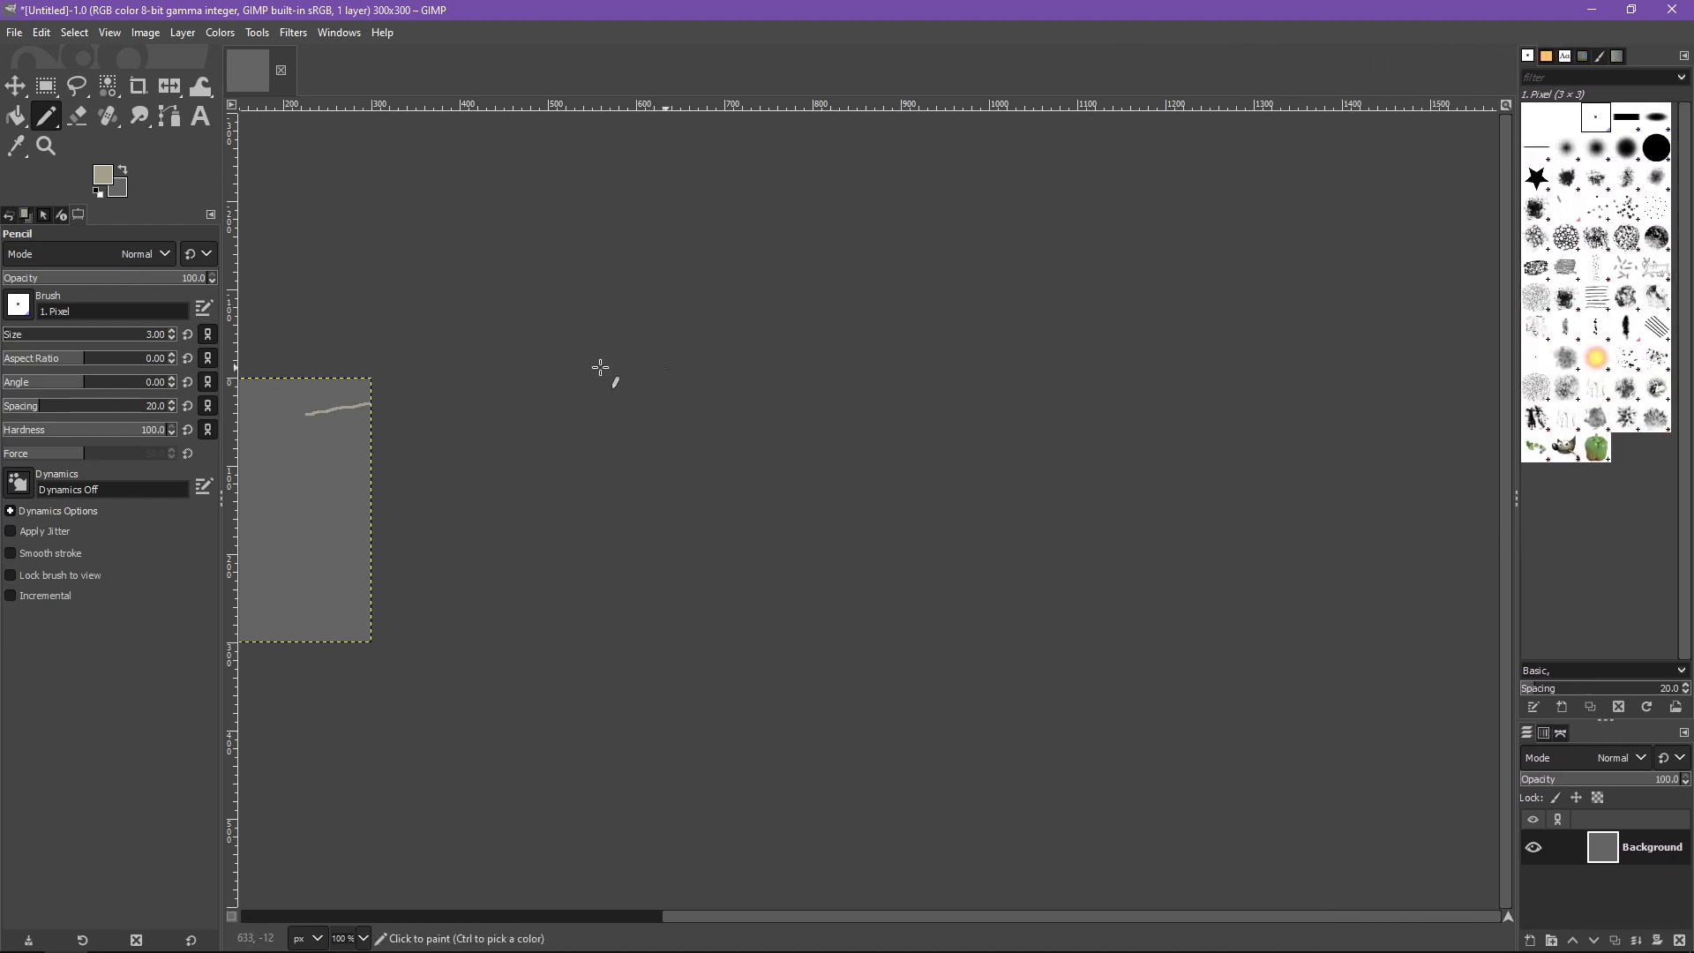
key("ctrl+z")
mouse_move(312, 460)
left_mouse_down()
mouse_move(593, 414)
mouse_move(770, 258)
mouse_move(737, 287)
left_mouse_up()
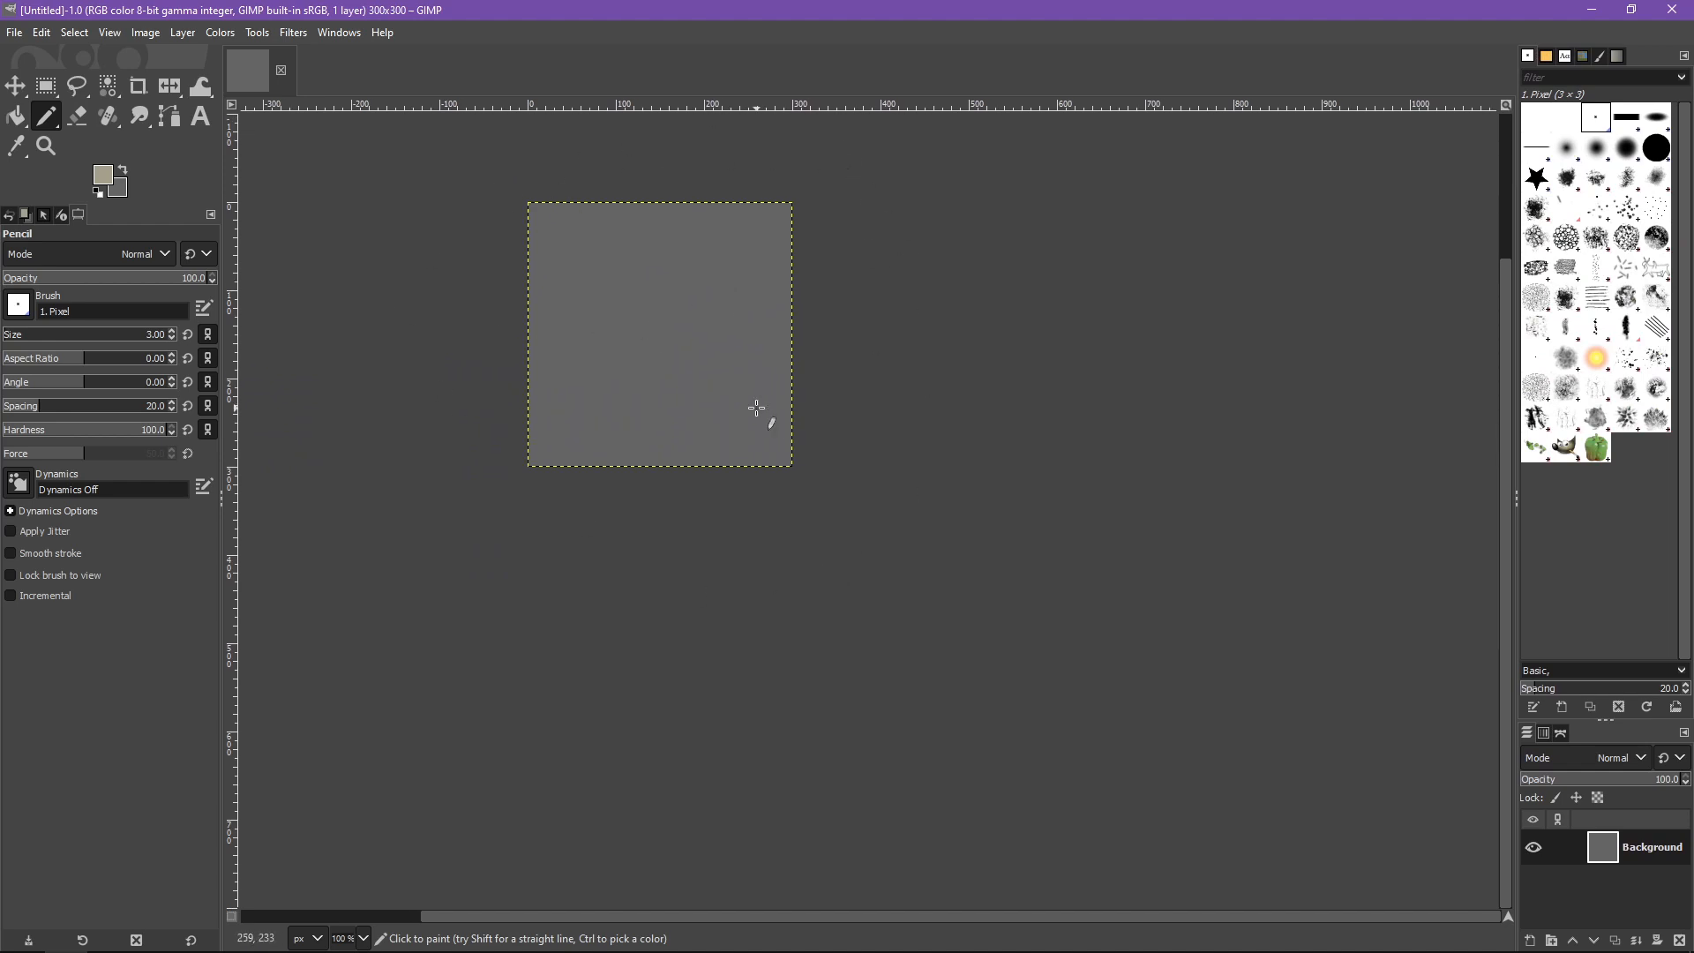
left_click(1586, 697)
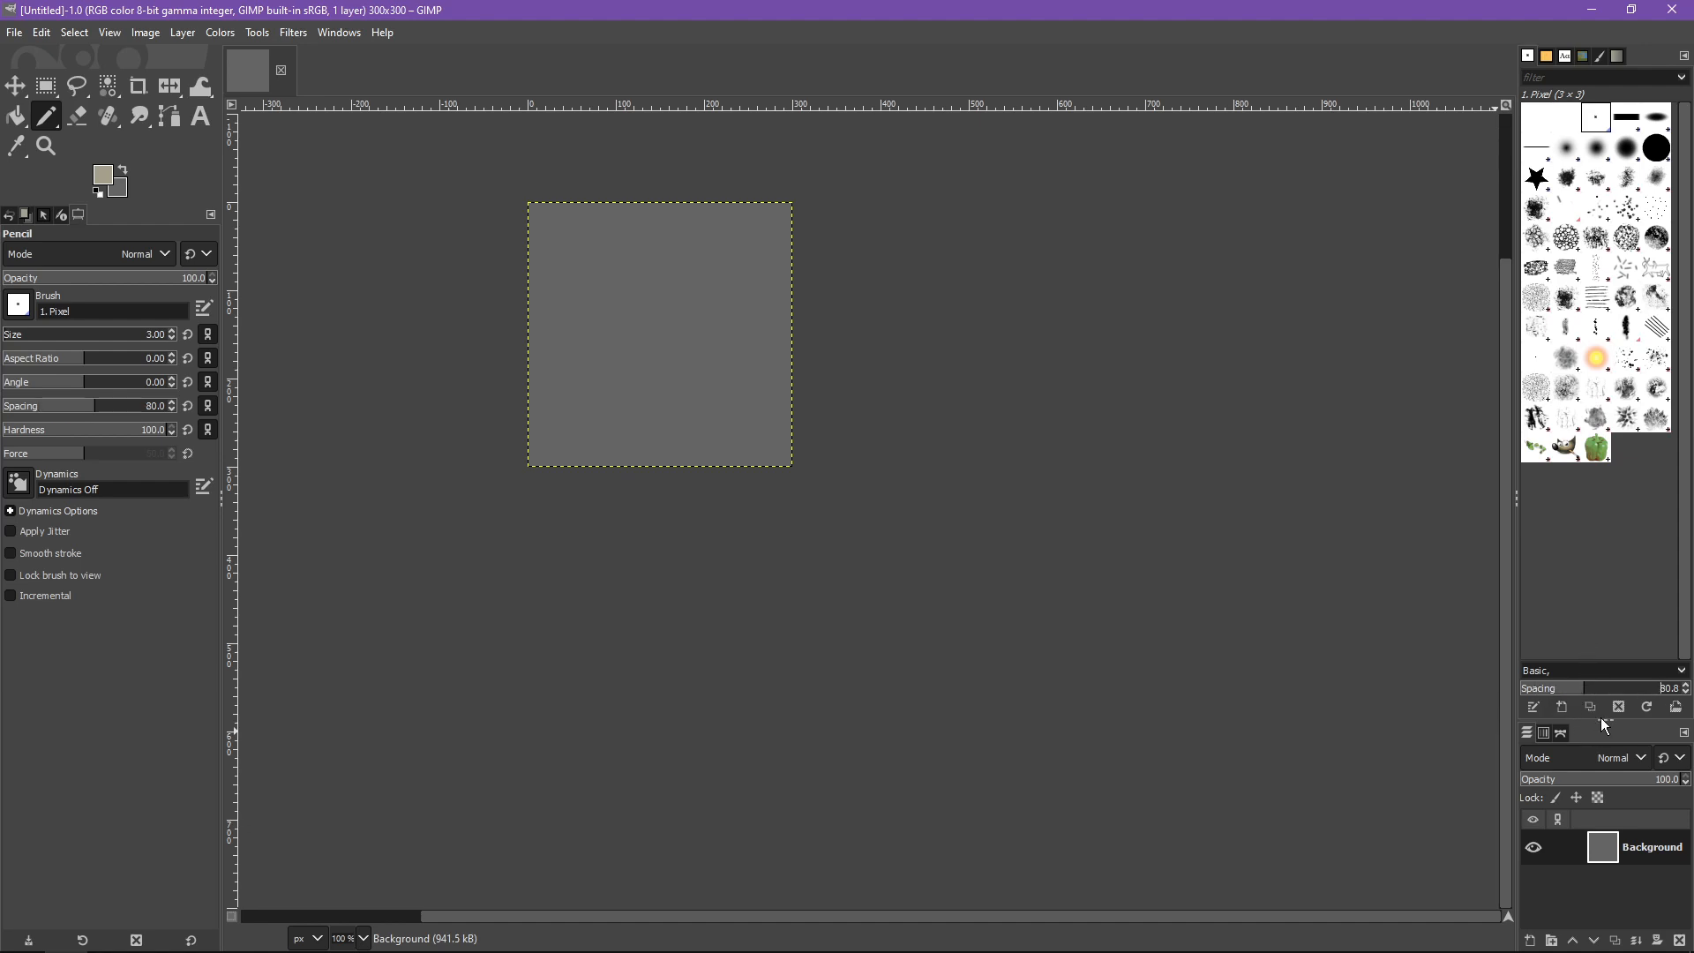
left_click_drag(1603, 719, 1605, 512)
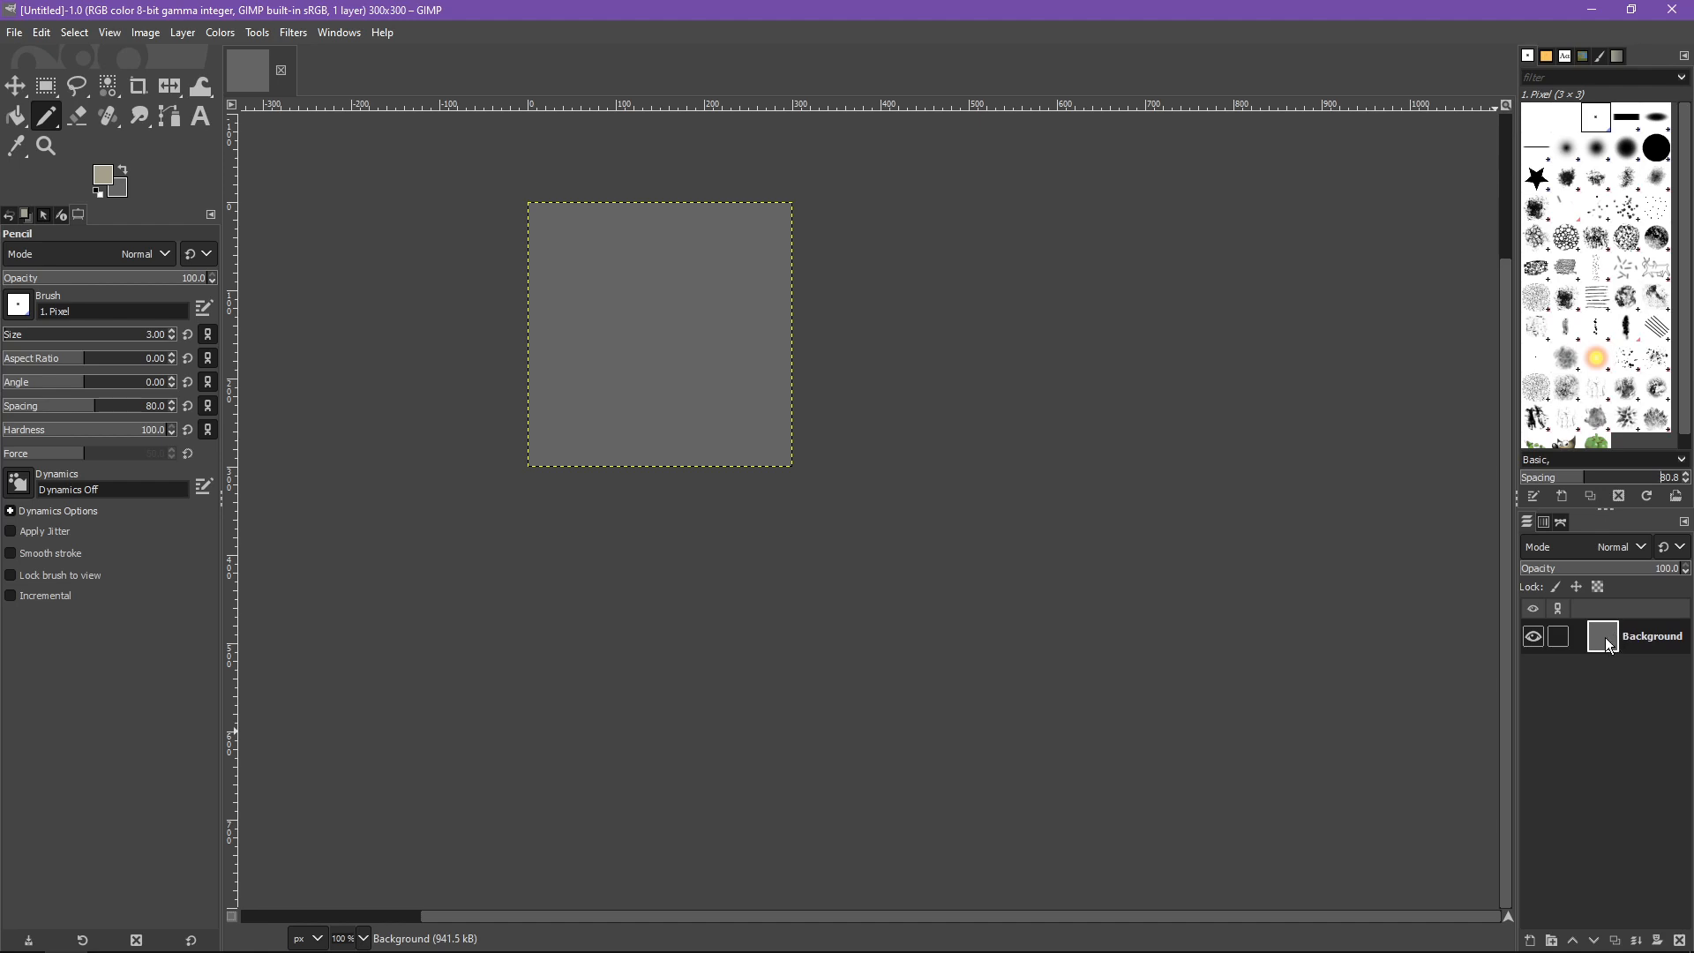
- Reset colors to default black and white, then bucket-fill the canvas with black
left_click(96, 194)
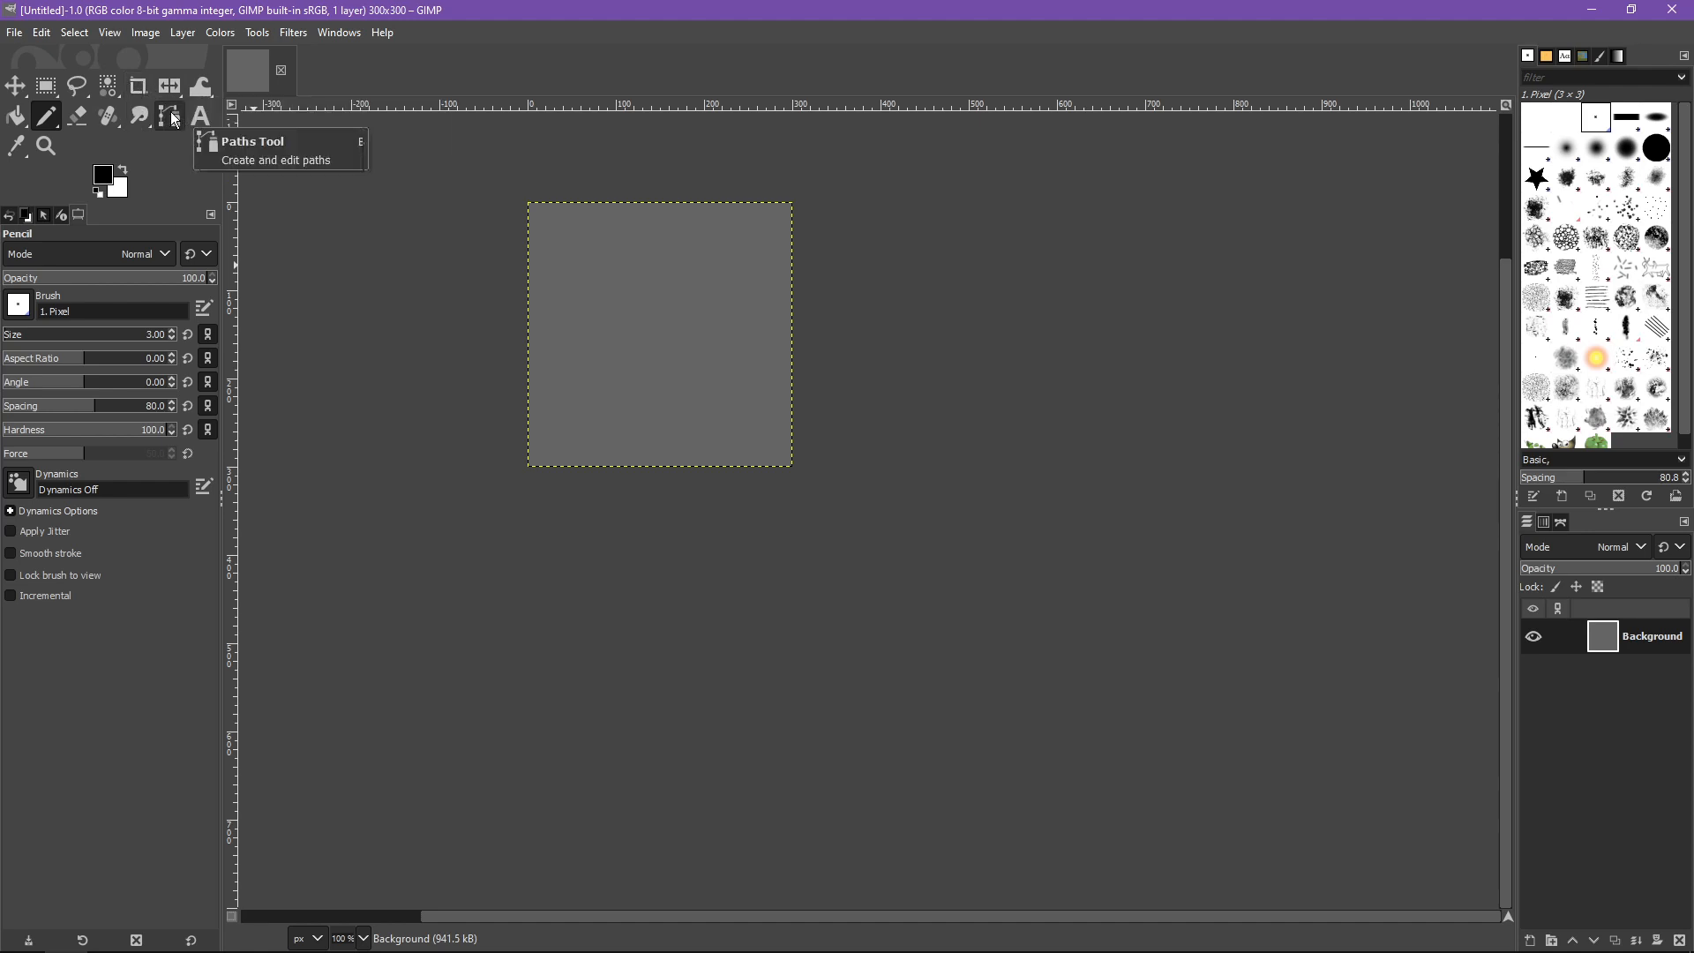
left_click(15, 116)
left_click(785, 397)
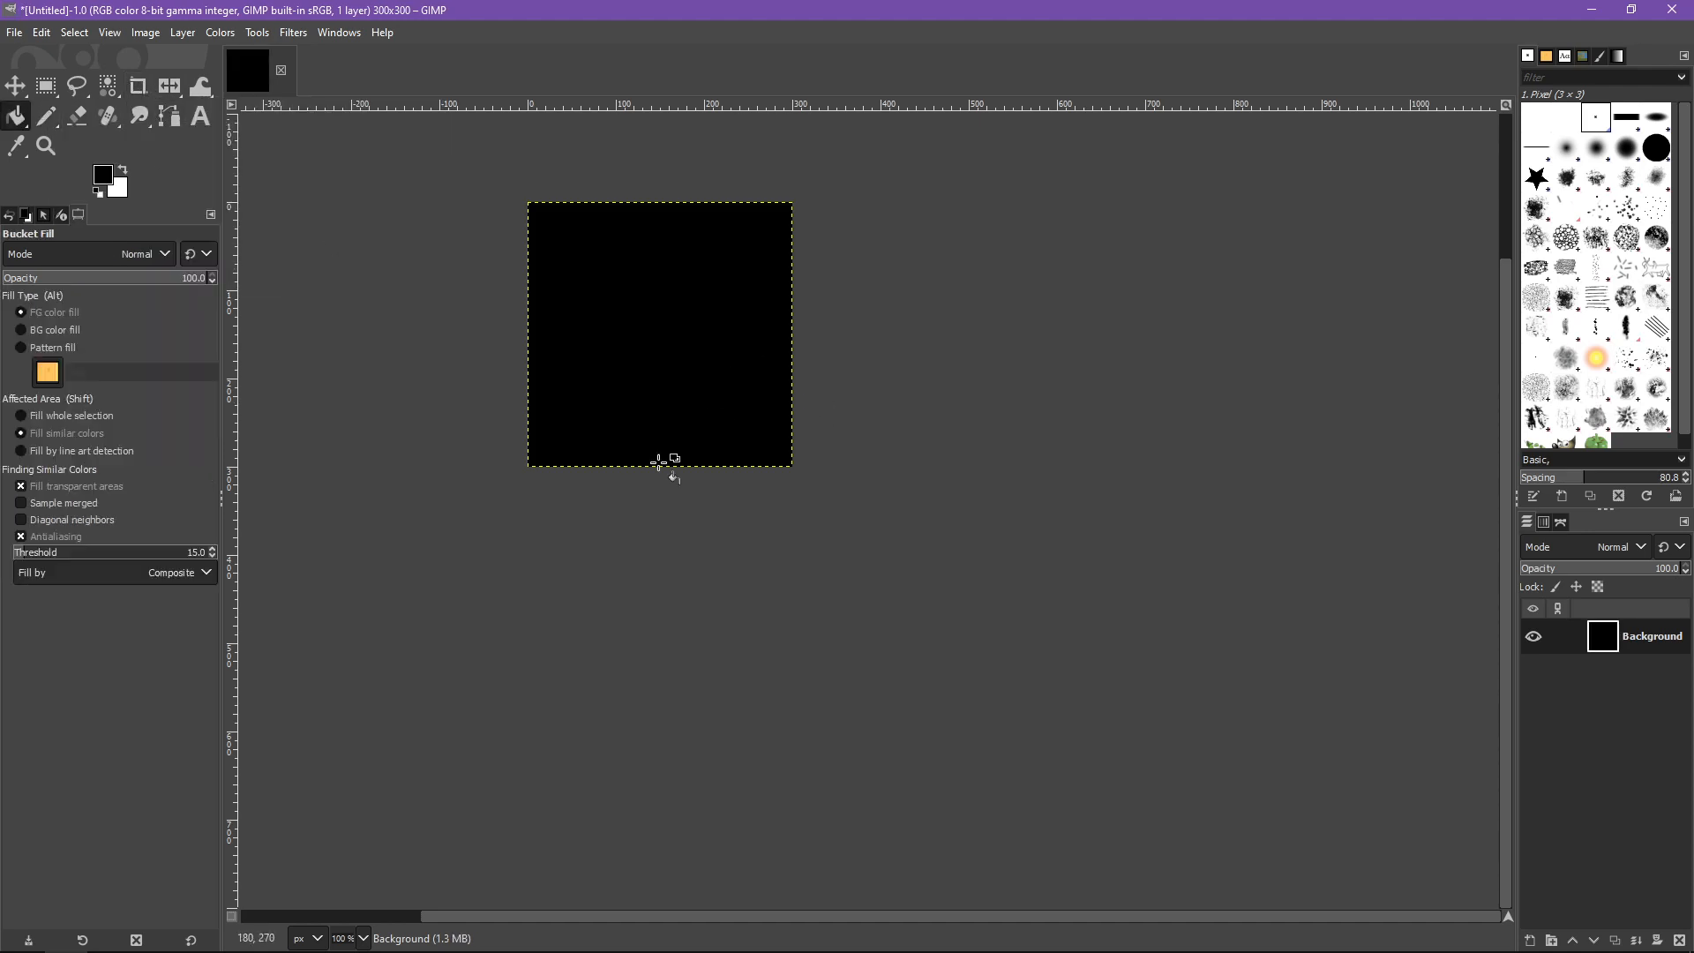
- Pick a red foreground color and bucket-fill the canvas with it
left_click(104, 173)
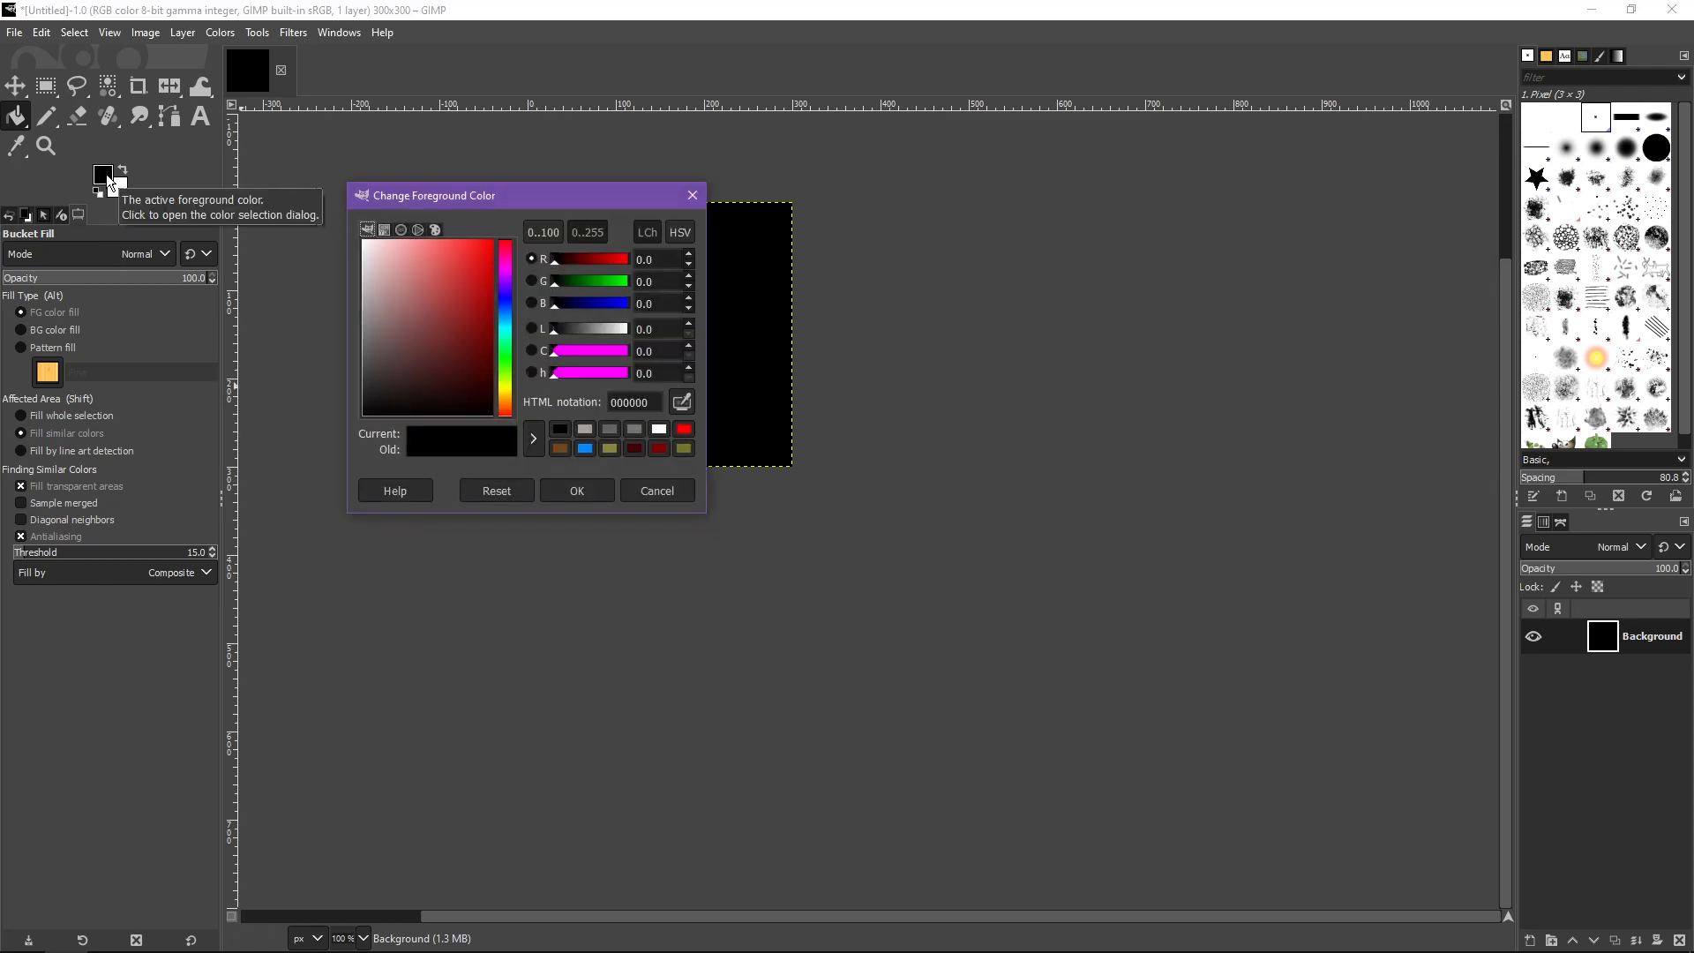
left_click(477, 282)
left_click(575, 488)
left_click(563, 446)
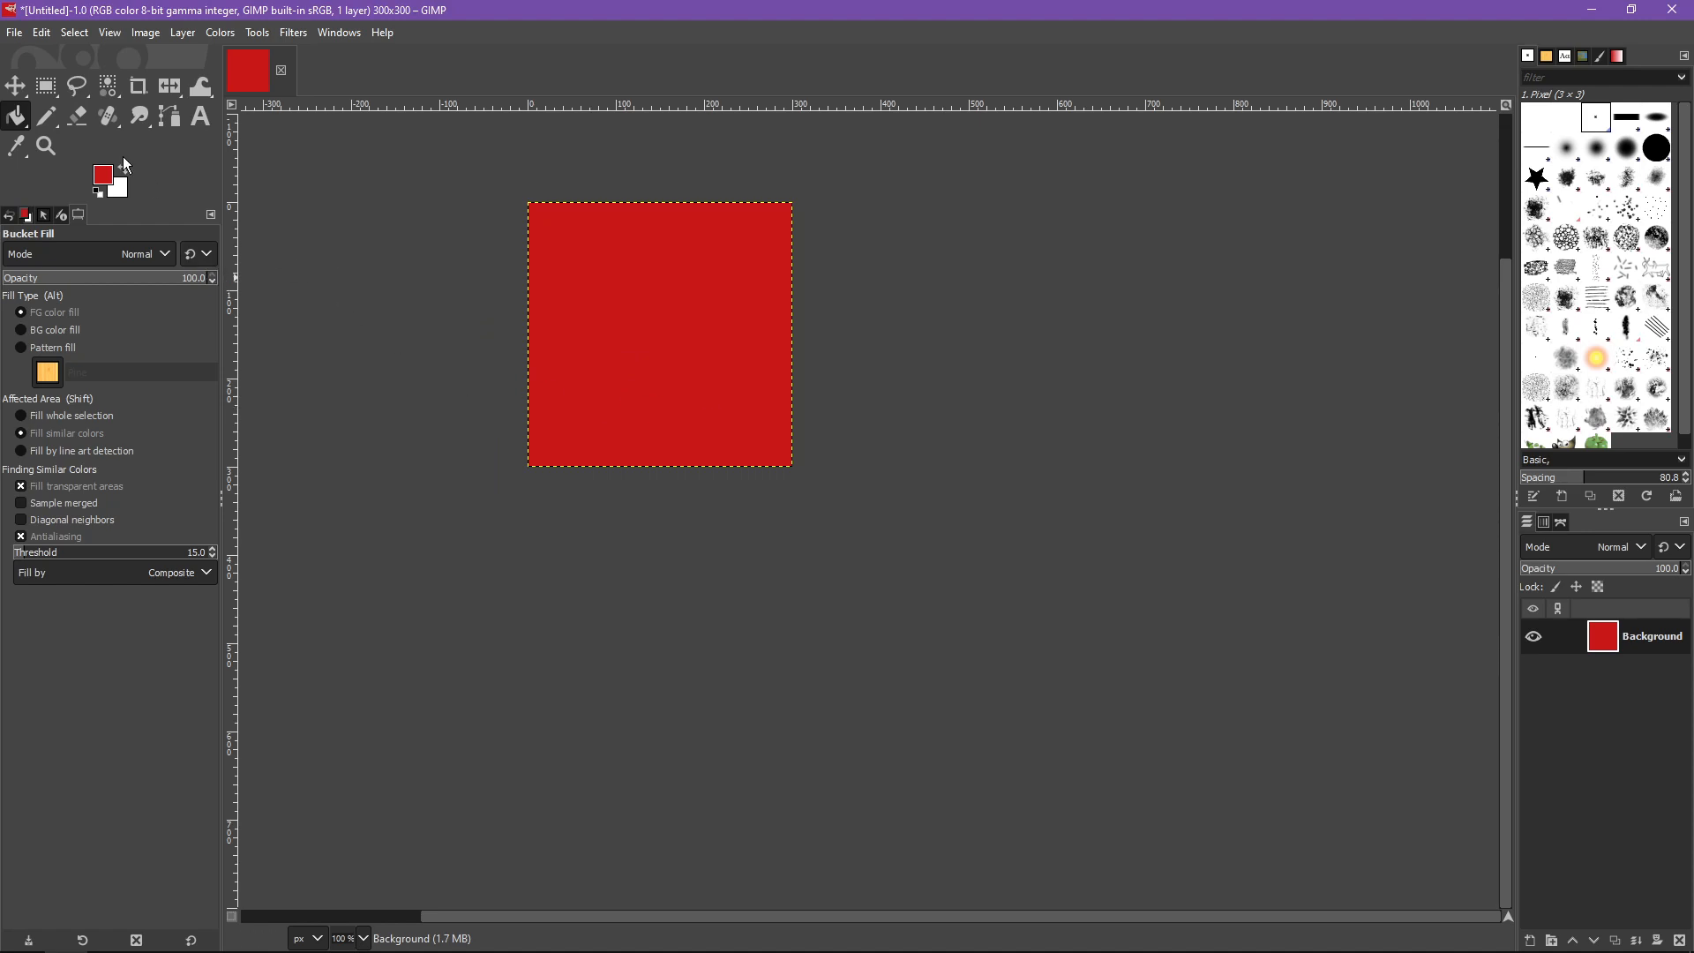
- Reset colors to black and white and bucket-fill the canvas with black again
left_click(100, 194)
left_click(677, 300)
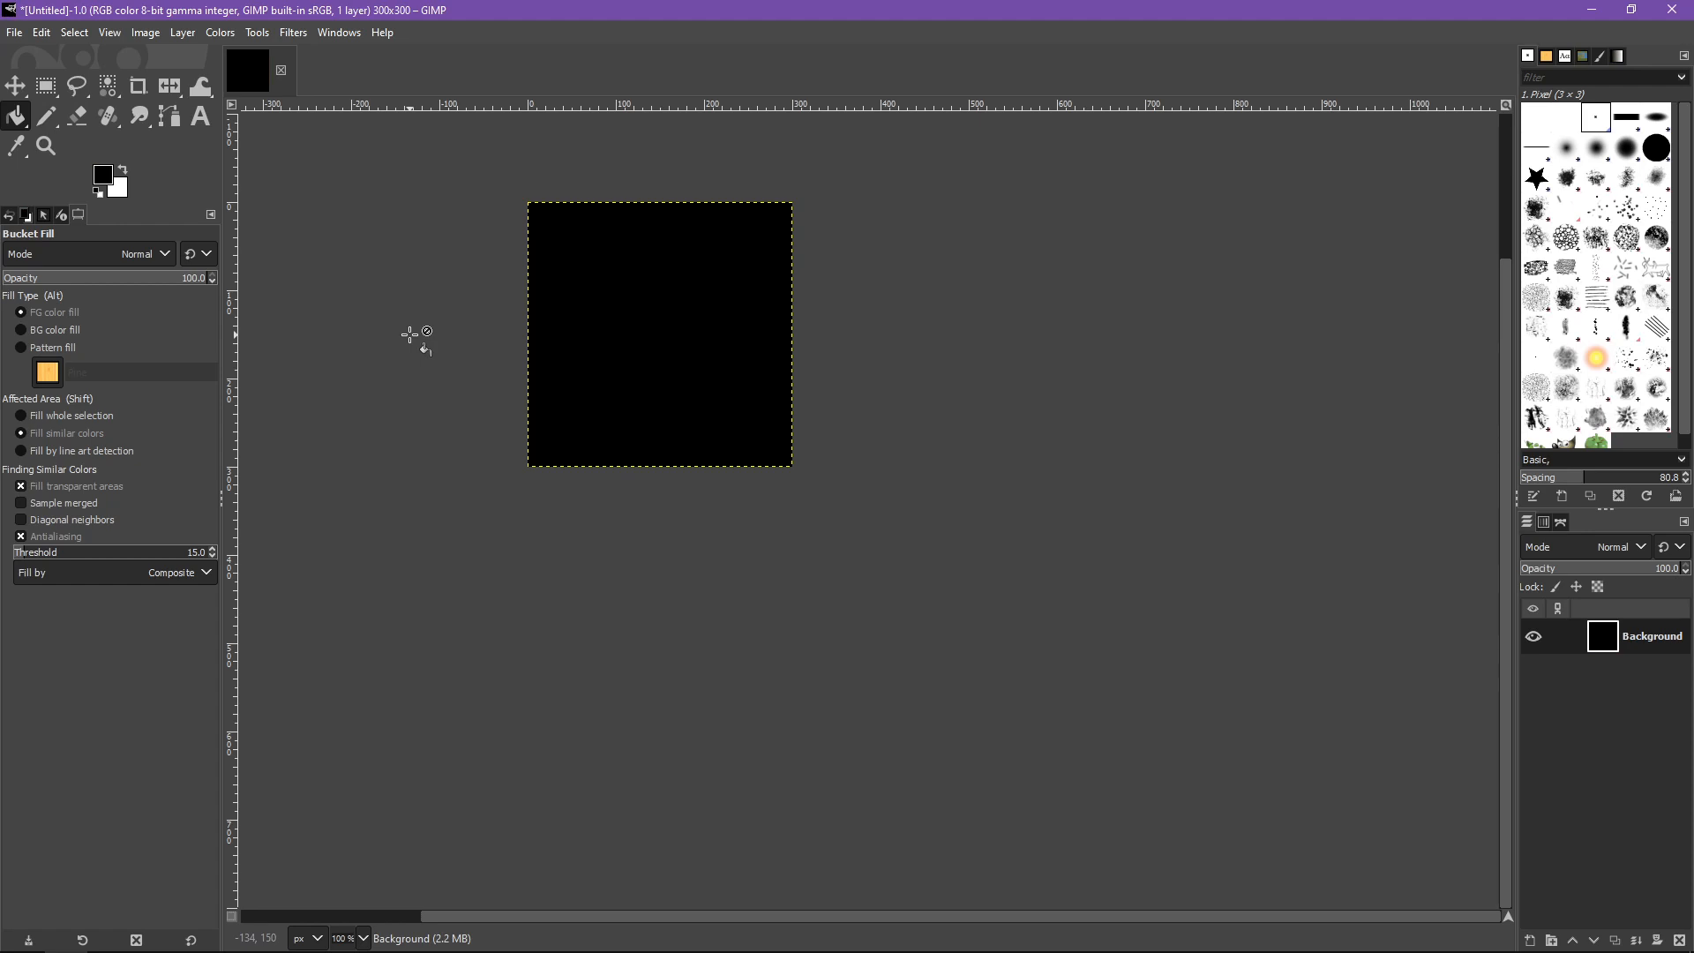
- Zoom to 150% and switch to the Pencil tool with white as the foreground color
left_click_drag(409, 334, 537, 333)
left_click_drag(927, 357, 592, 358)
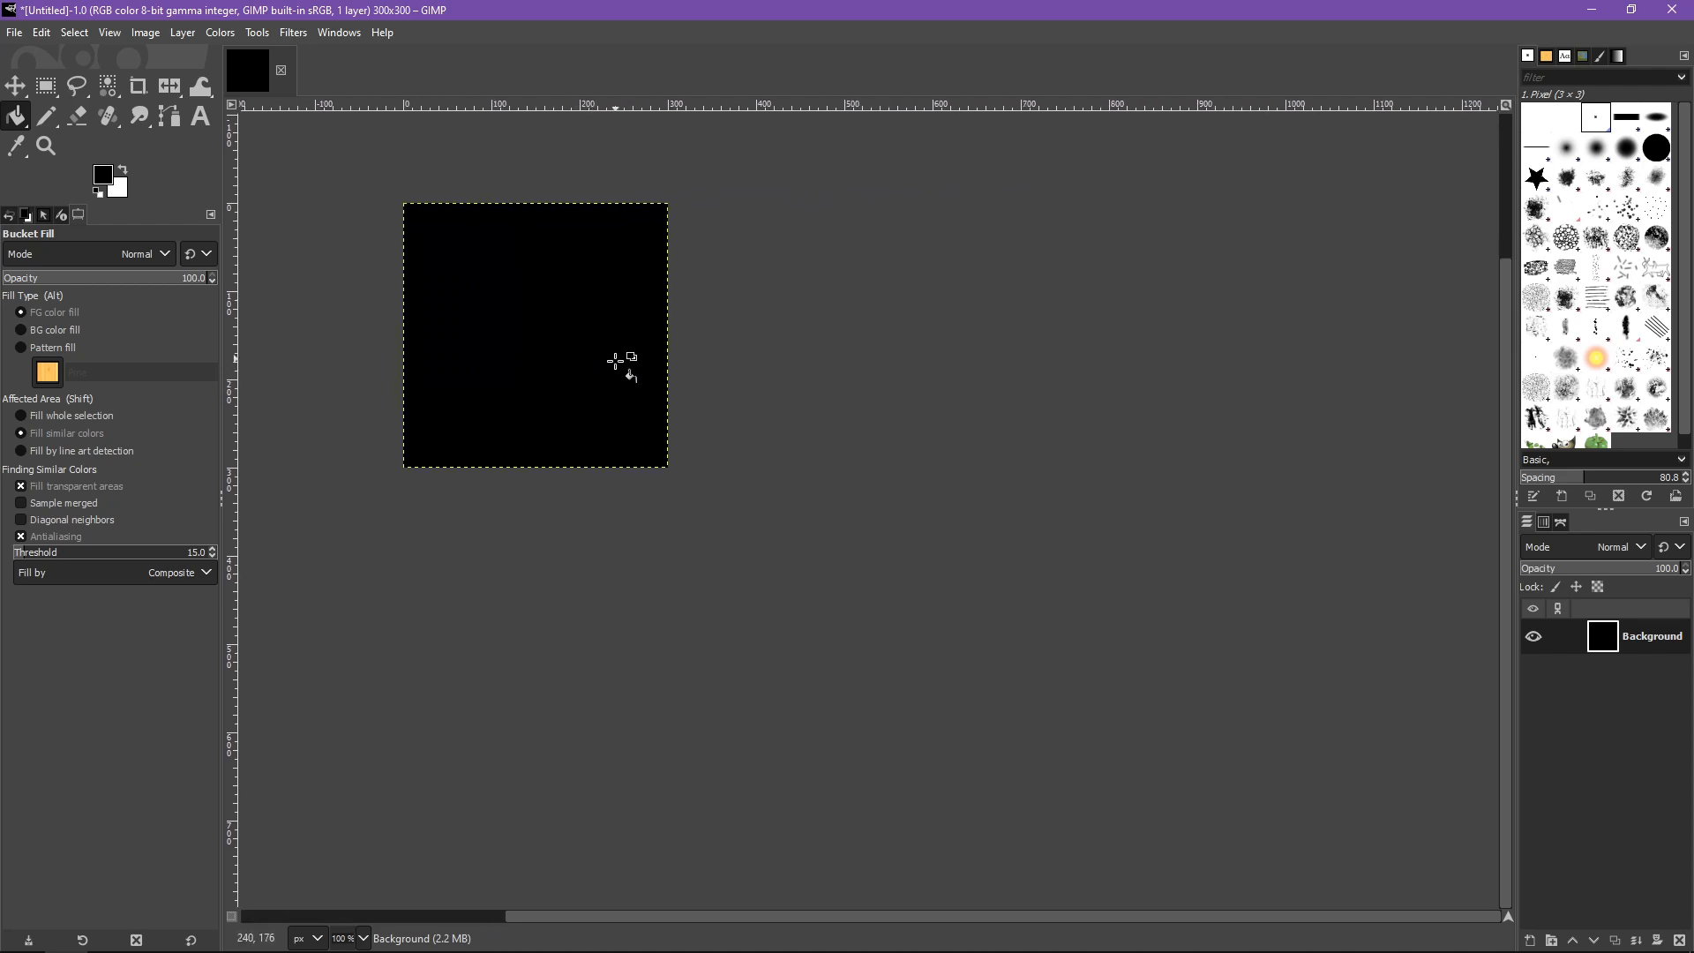
scroll(586, 378, "up", 1)
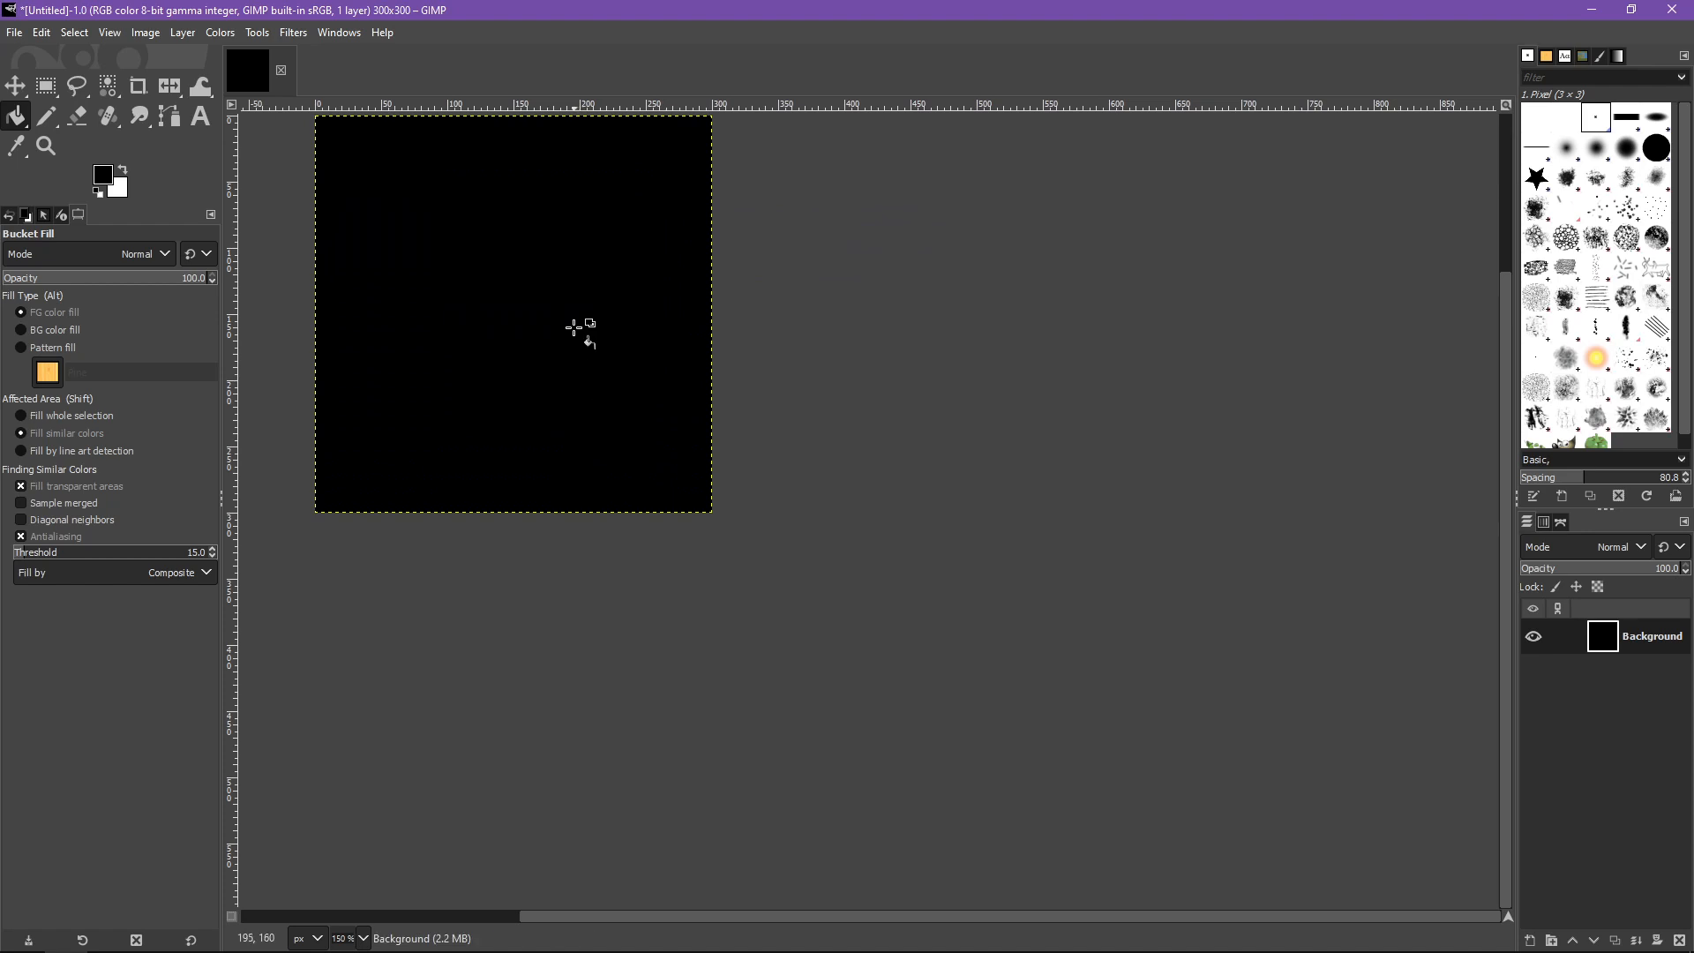
left_click_drag(575, 327, 548, 355)
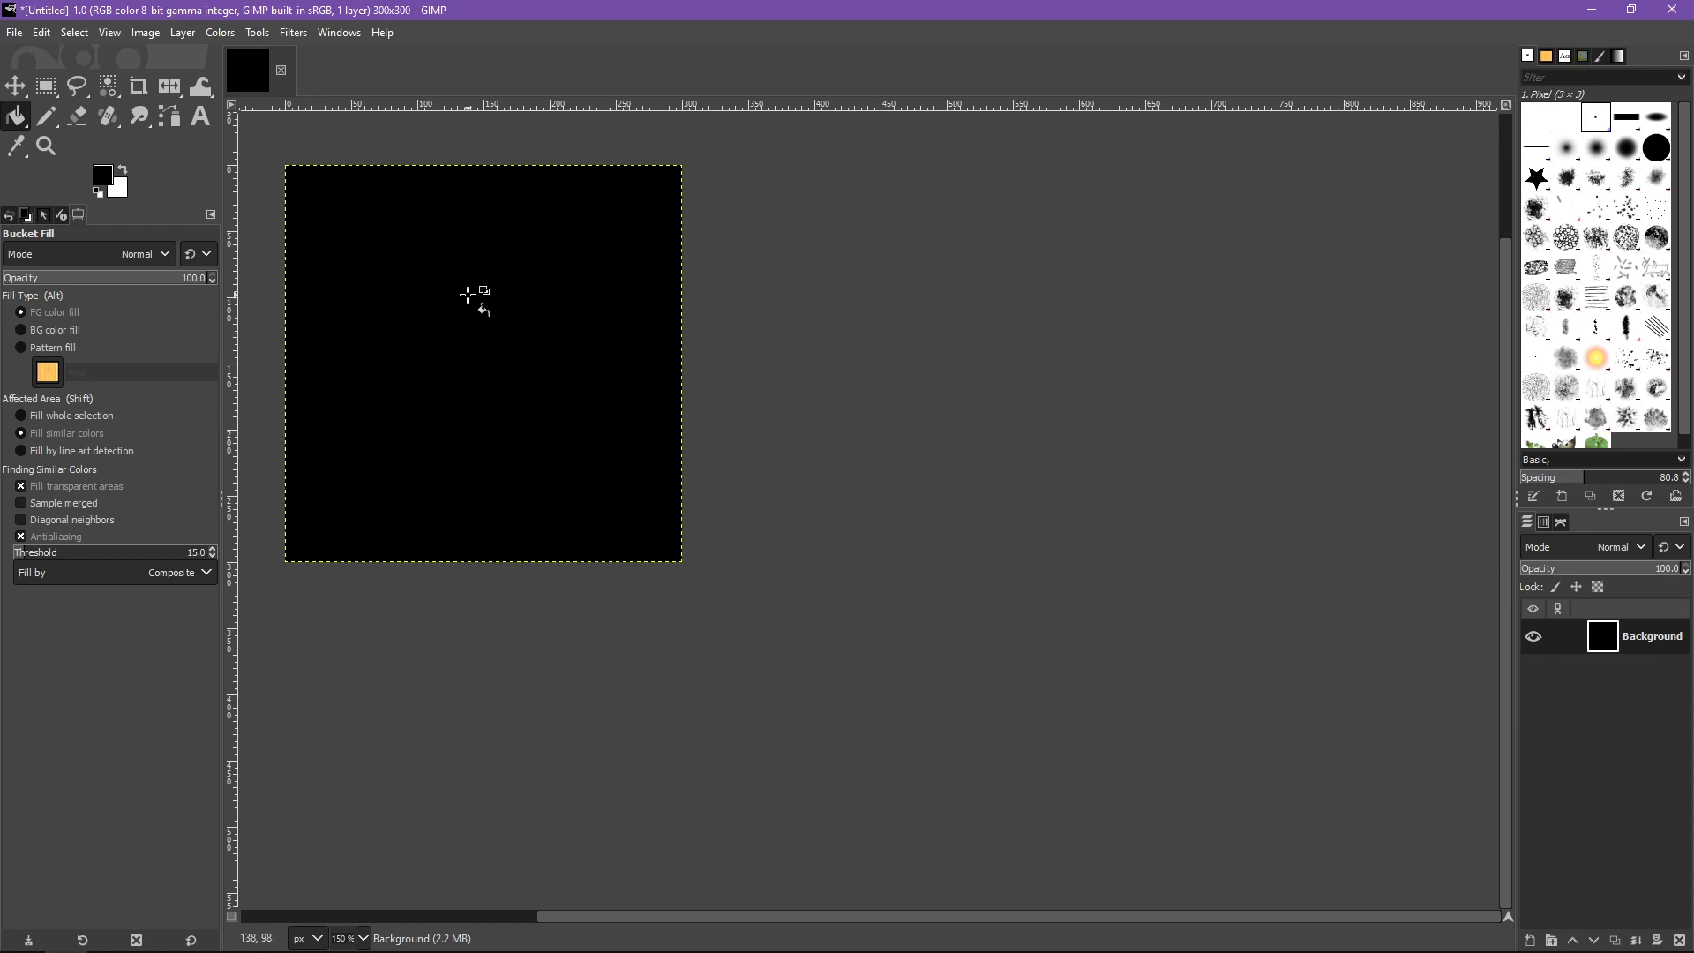
left_click(46, 115)
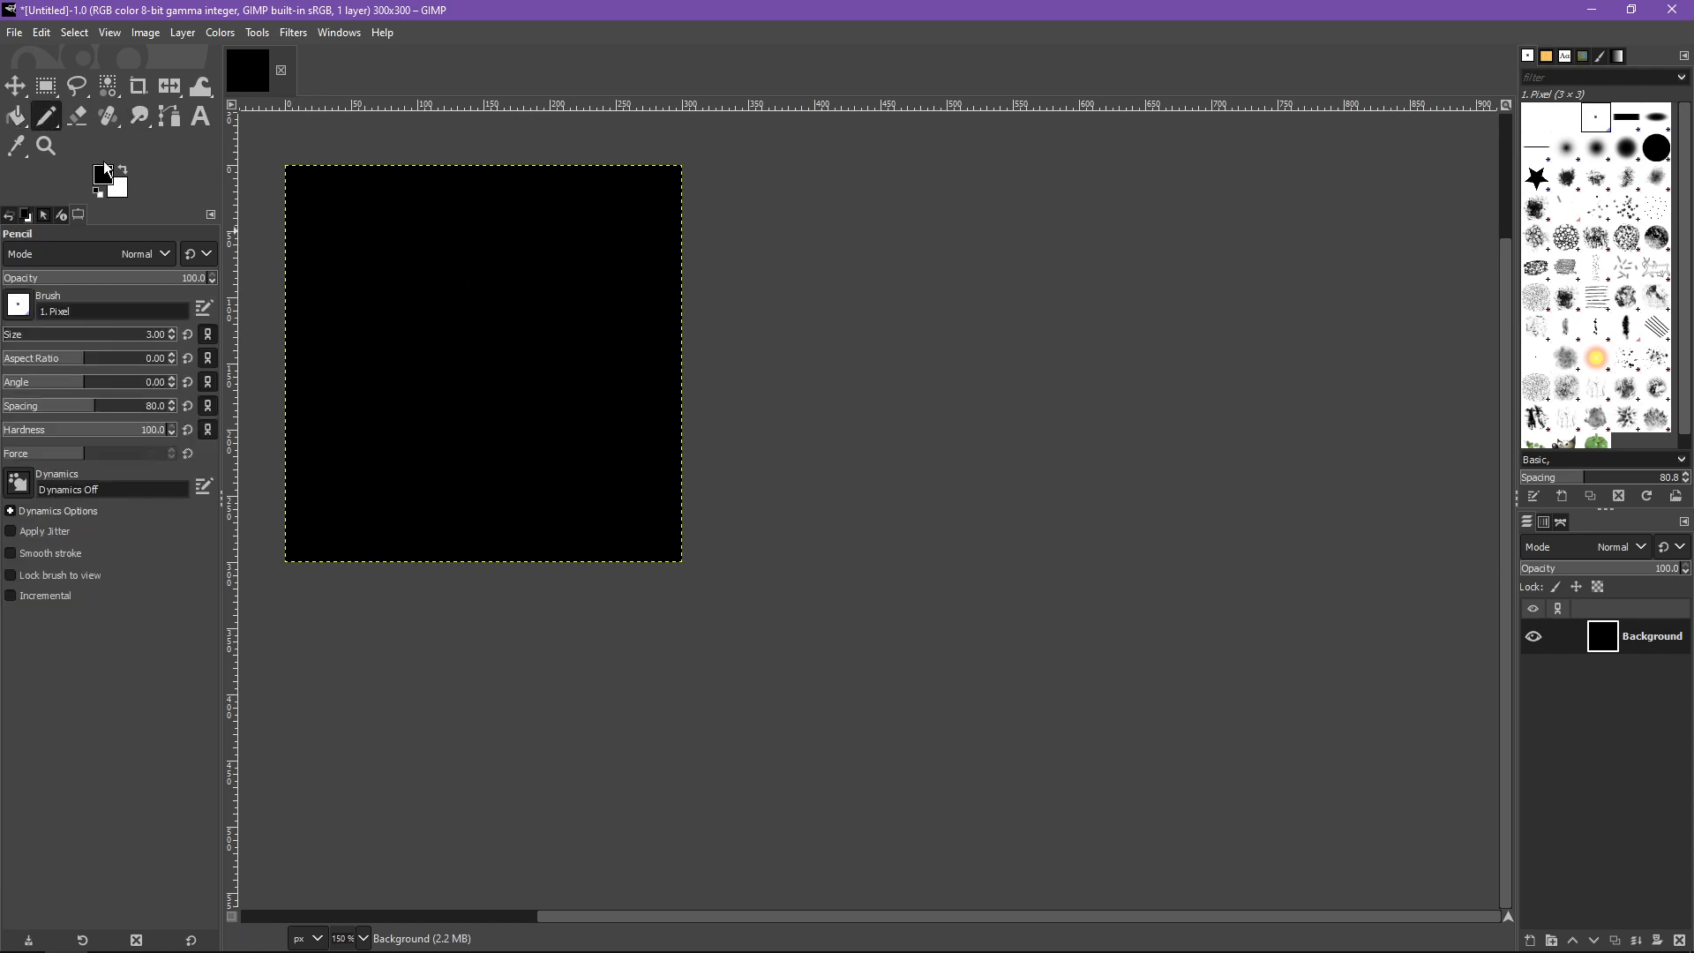
left_click(125, 170)
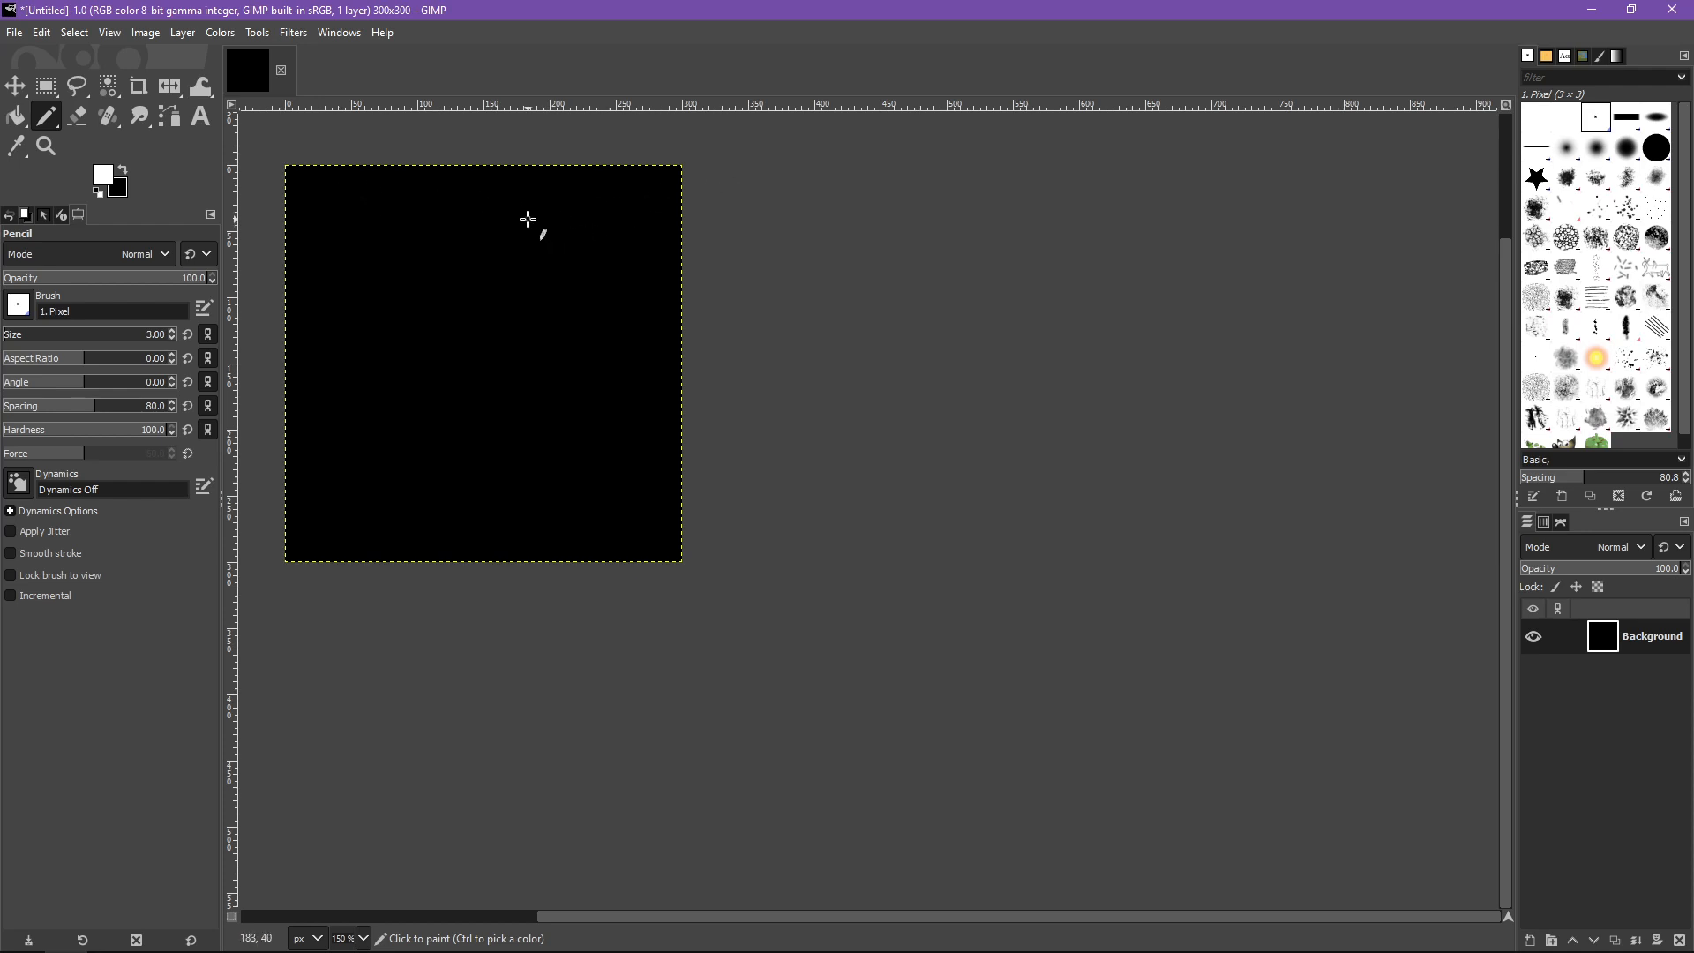
- Write 300 with the pencil near the canvas's top and left edges
mouse_move(385, 175)
left_mouse_down()
mouse_move(408, 176)
mouse_move(388, 205)
mouse_move(426, 206)
mouse_move(436, 177)
mouse_move(468, 188)
mouse_move(449, 181)
left_mouse_up()
mouse_move(307, 294)
left_mouse_down()
mouse_move(329, 315)
mouse_move(309, 332)
mouse_move(351, 298)
mouse_move(396, 329)
mouse_move(388, 293)
left_mouse_up()
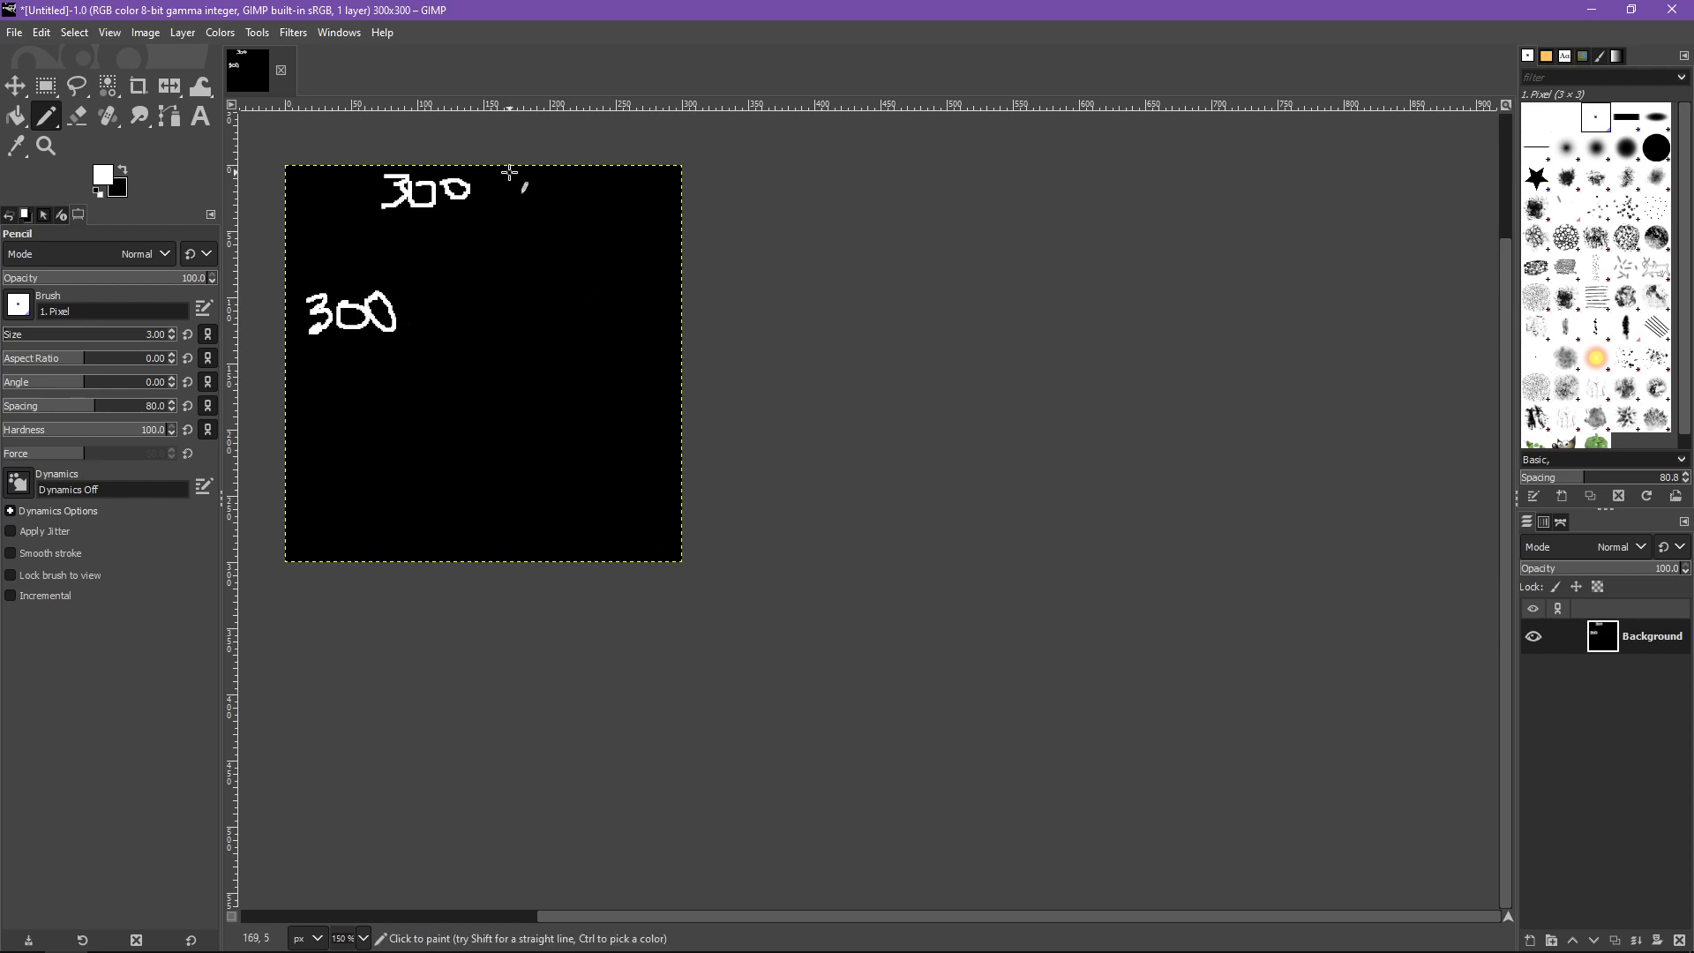
- Sketch crossing lines and diagonal strokes across the canvas with the pencil
left_click_drag(509, 171, 535, 561)
left_click_drag(673, 361, 285, 349)
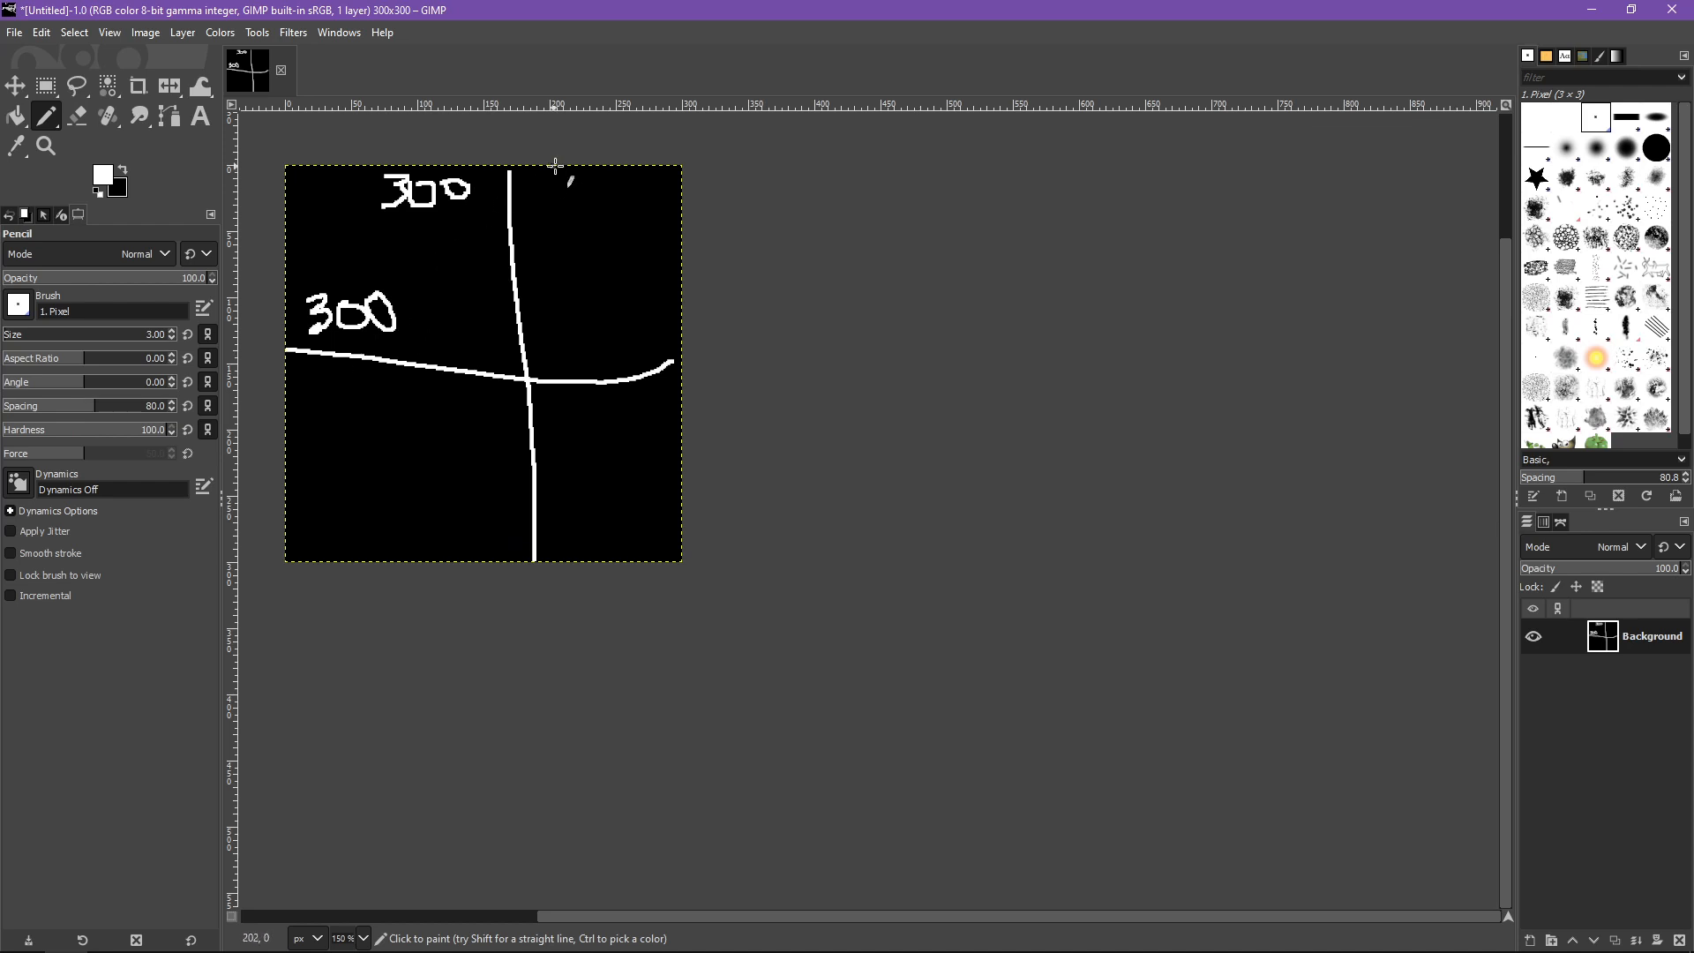
mouse_move(555, 166)
left_mouse_down()
mouse_move(582, 181)
mouse_move(565, 196)
mouse_move(595, 177)
mouse_move(626, 195)
mouse_move(629, 169)
left_mouse_up()
mouse_move(580, 208)
left_mouse_down()
mouse_move(510, 241)
mouse_move(456, 222)
left_mouse_up()
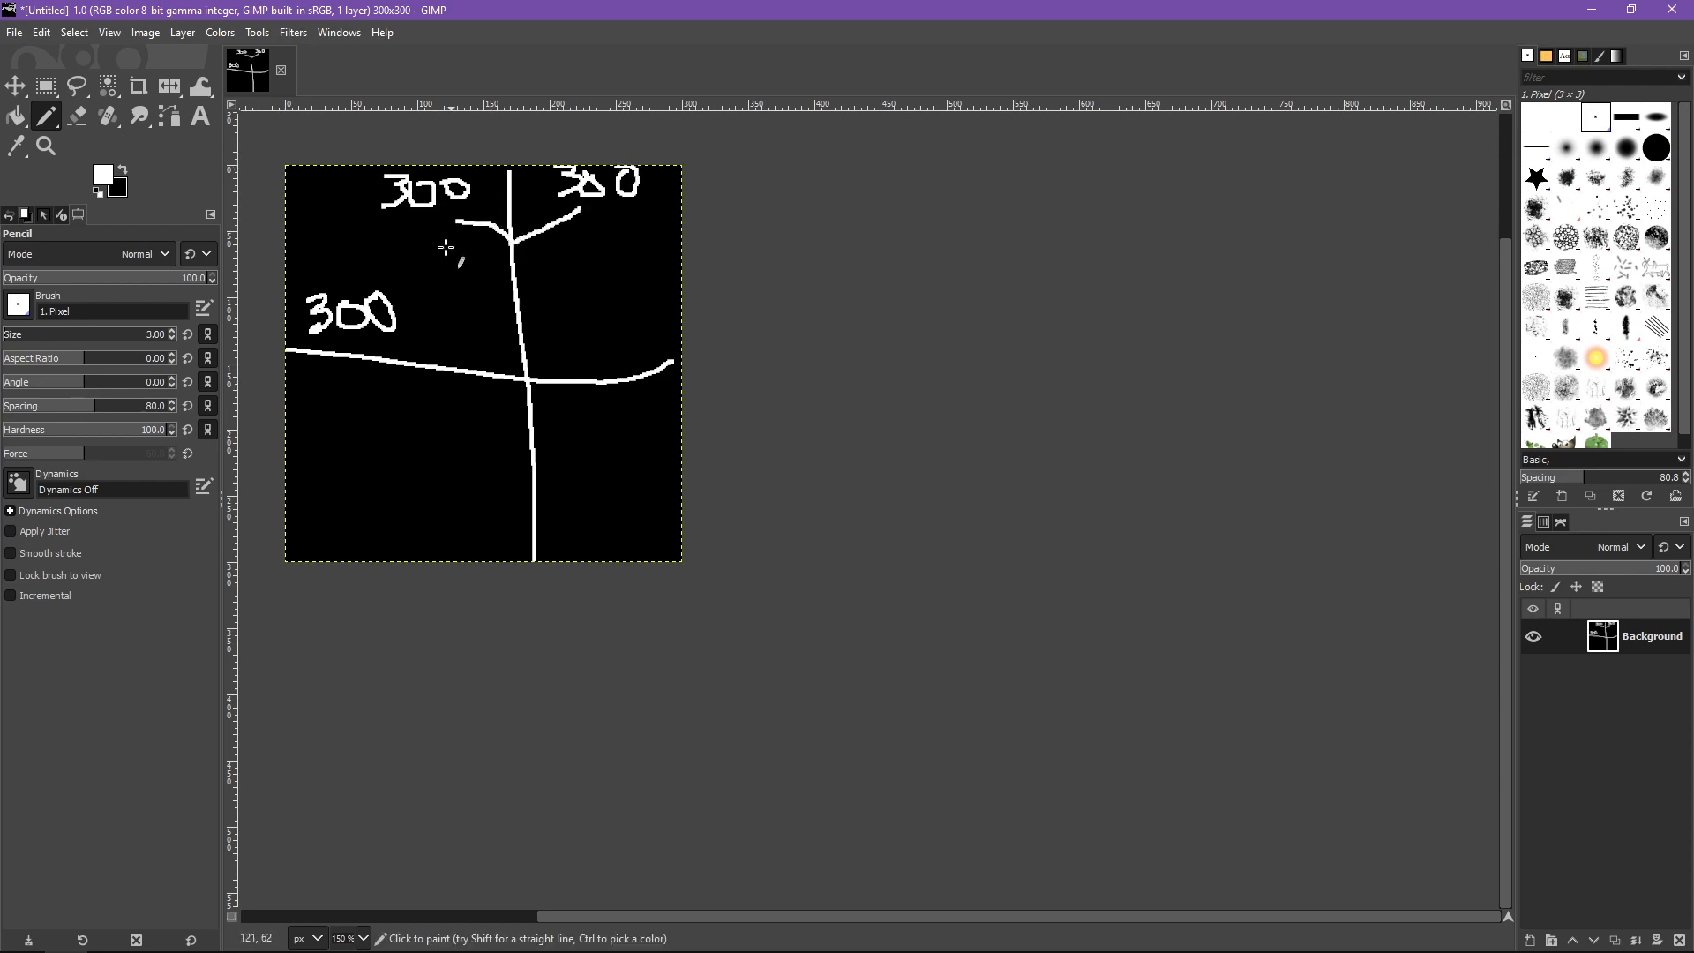
left_click_drag(414, 308, 440, 371)
left_click_drag(360, 434, 501, 308)
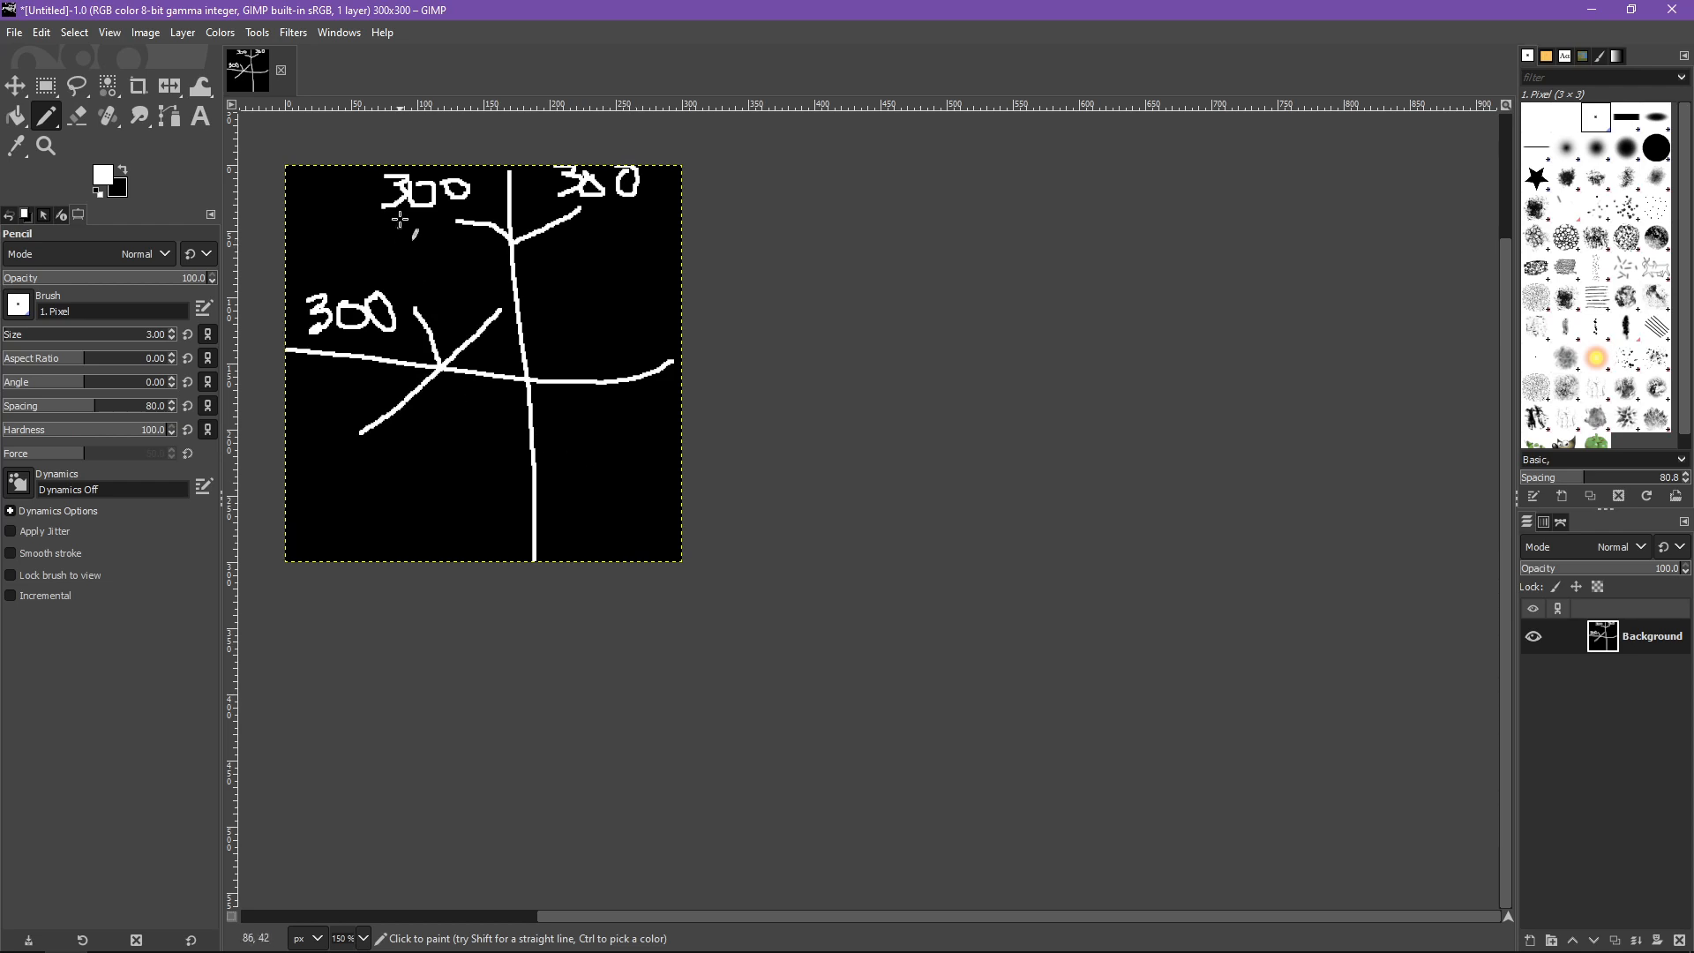
left_click_drag(317, 191, 287, 524)
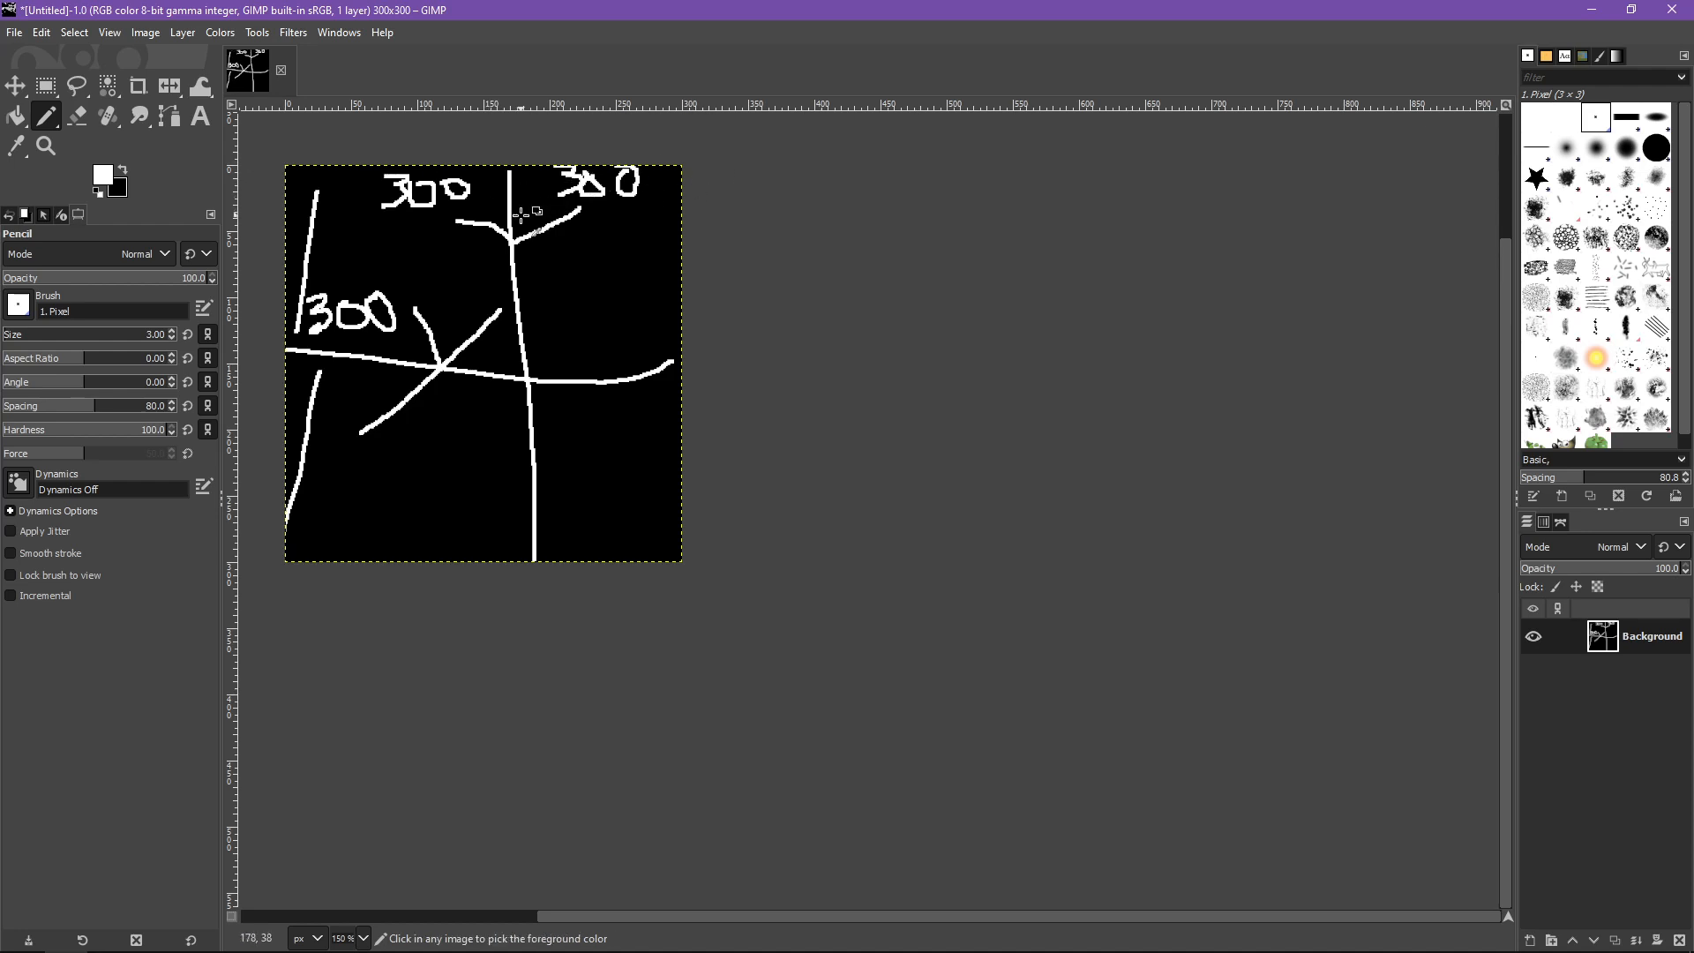
- Undo all the pencil strokes drawn on the canvas
key("ctrl+z")
key("ctrl+z")
key("ctrl+z")
key("ctrl+z")
key("ctrl+z")
key("ctrl+z")
key("ctrl+z")
key("ctrl+z")
key("ctrl+z")
key("ctrl+z")
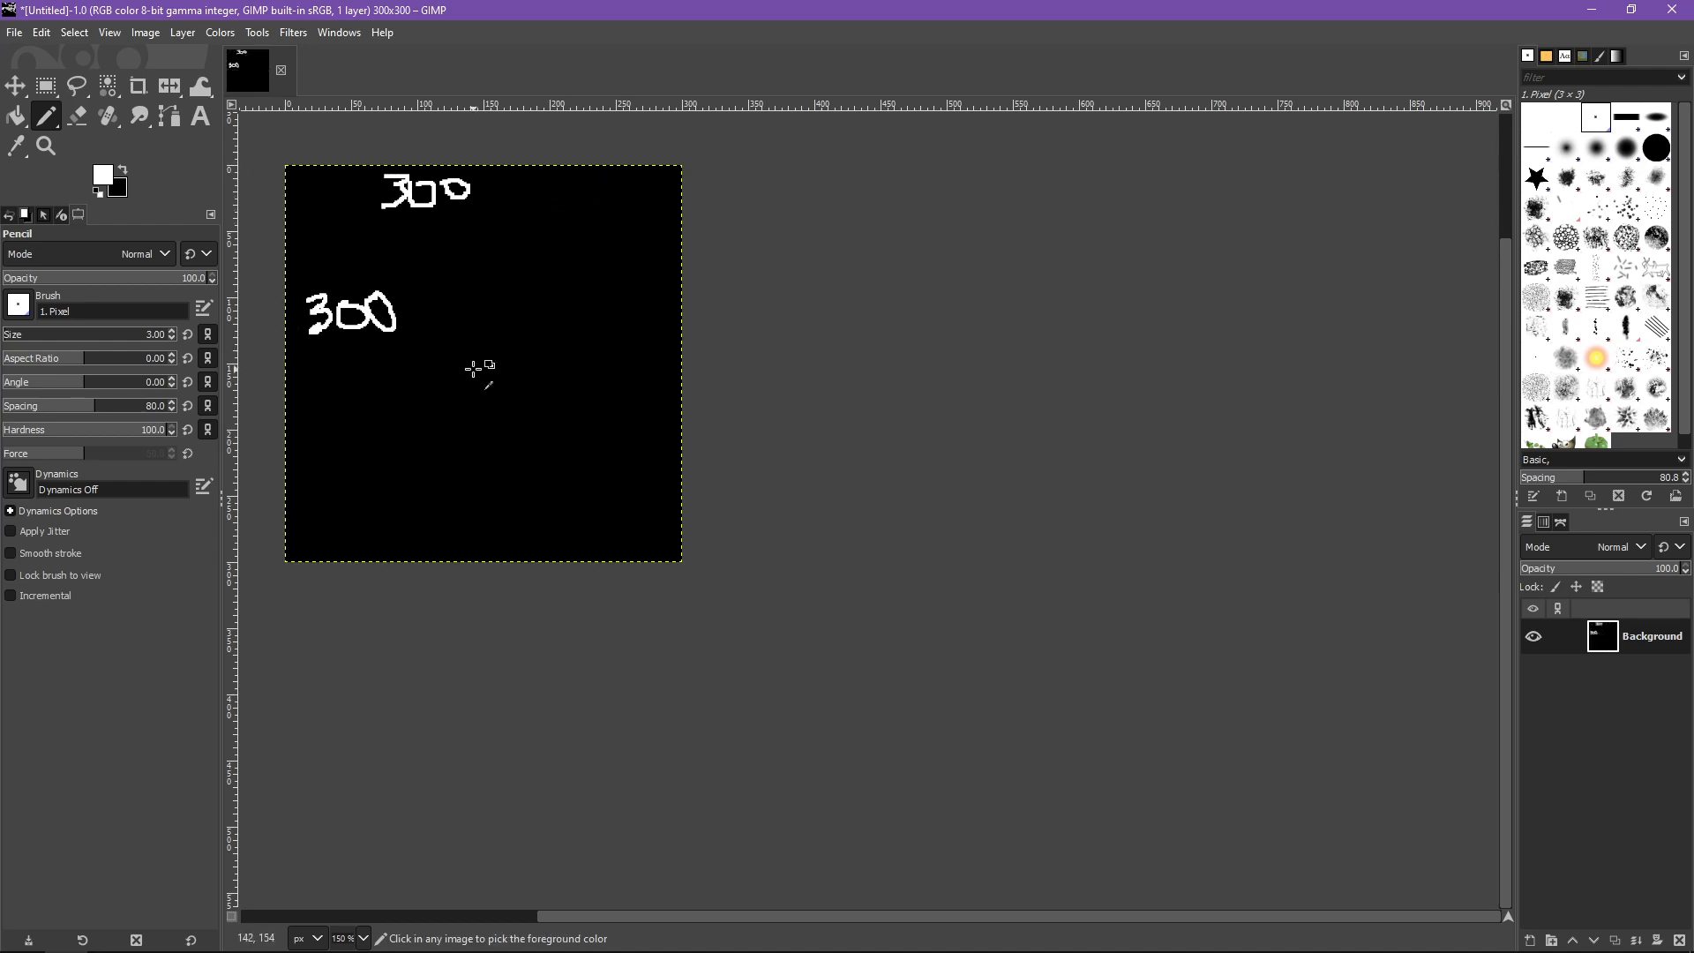
key("ctrl+z")
key("ctrl+z")
key("ctrl+z")
key("ctrl+z")
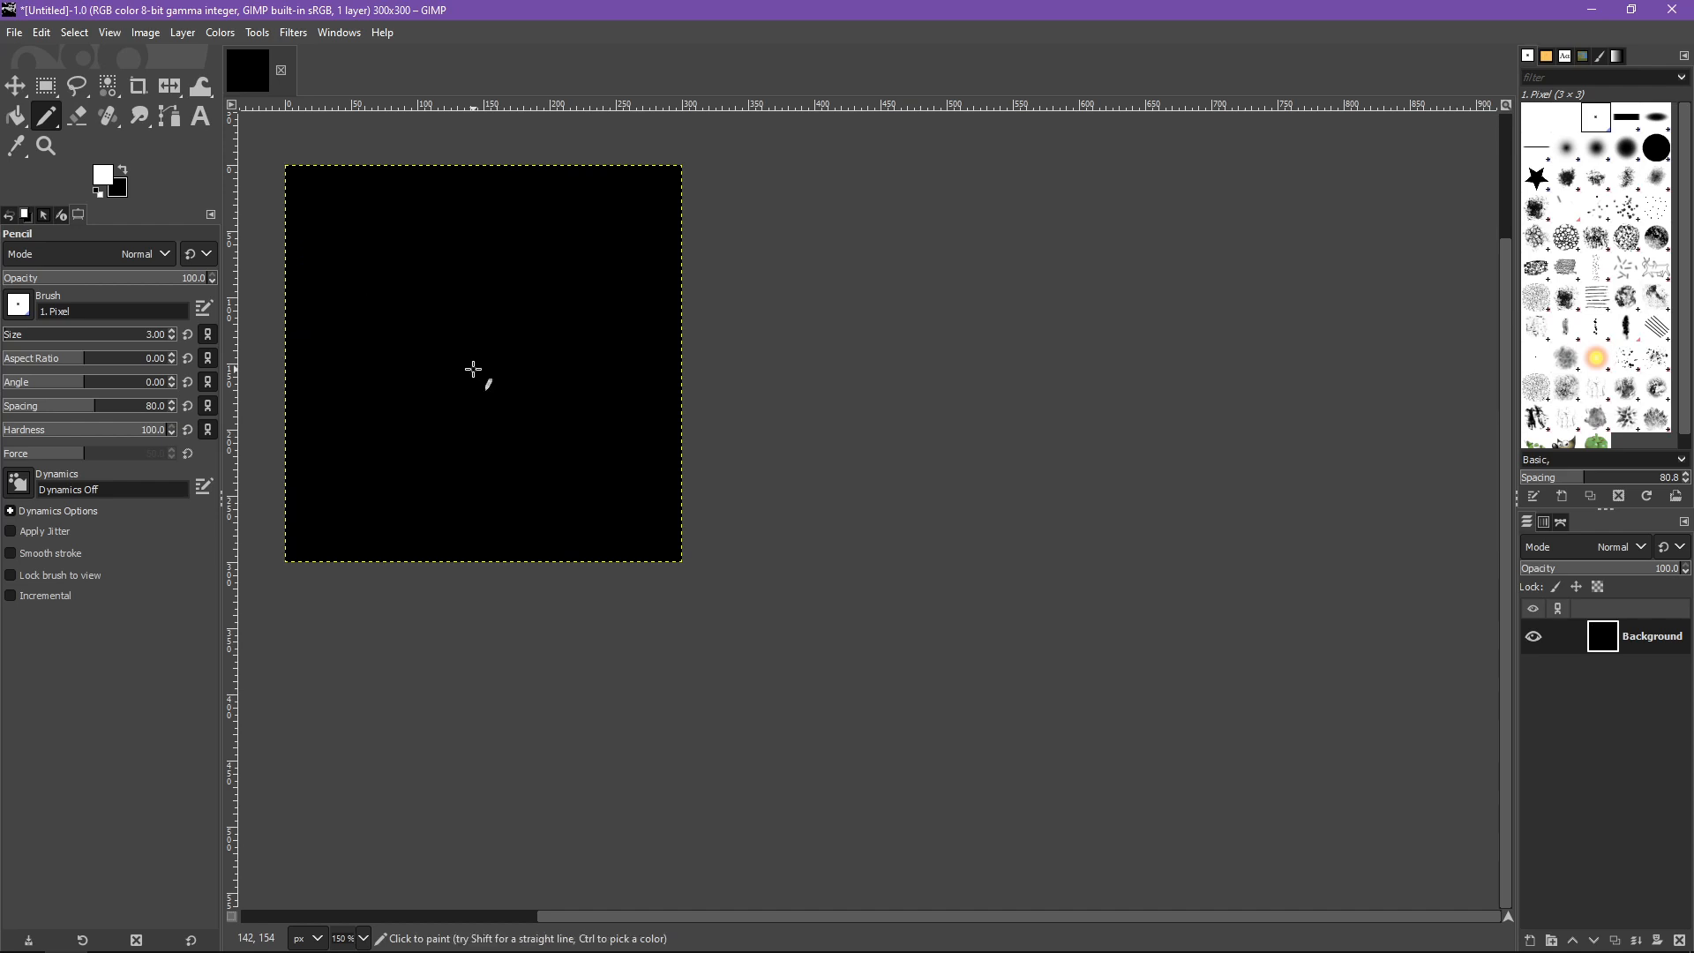
scroll(474, 369, "left", 5)
key("space")
scroll(646, 294, "right", 5)
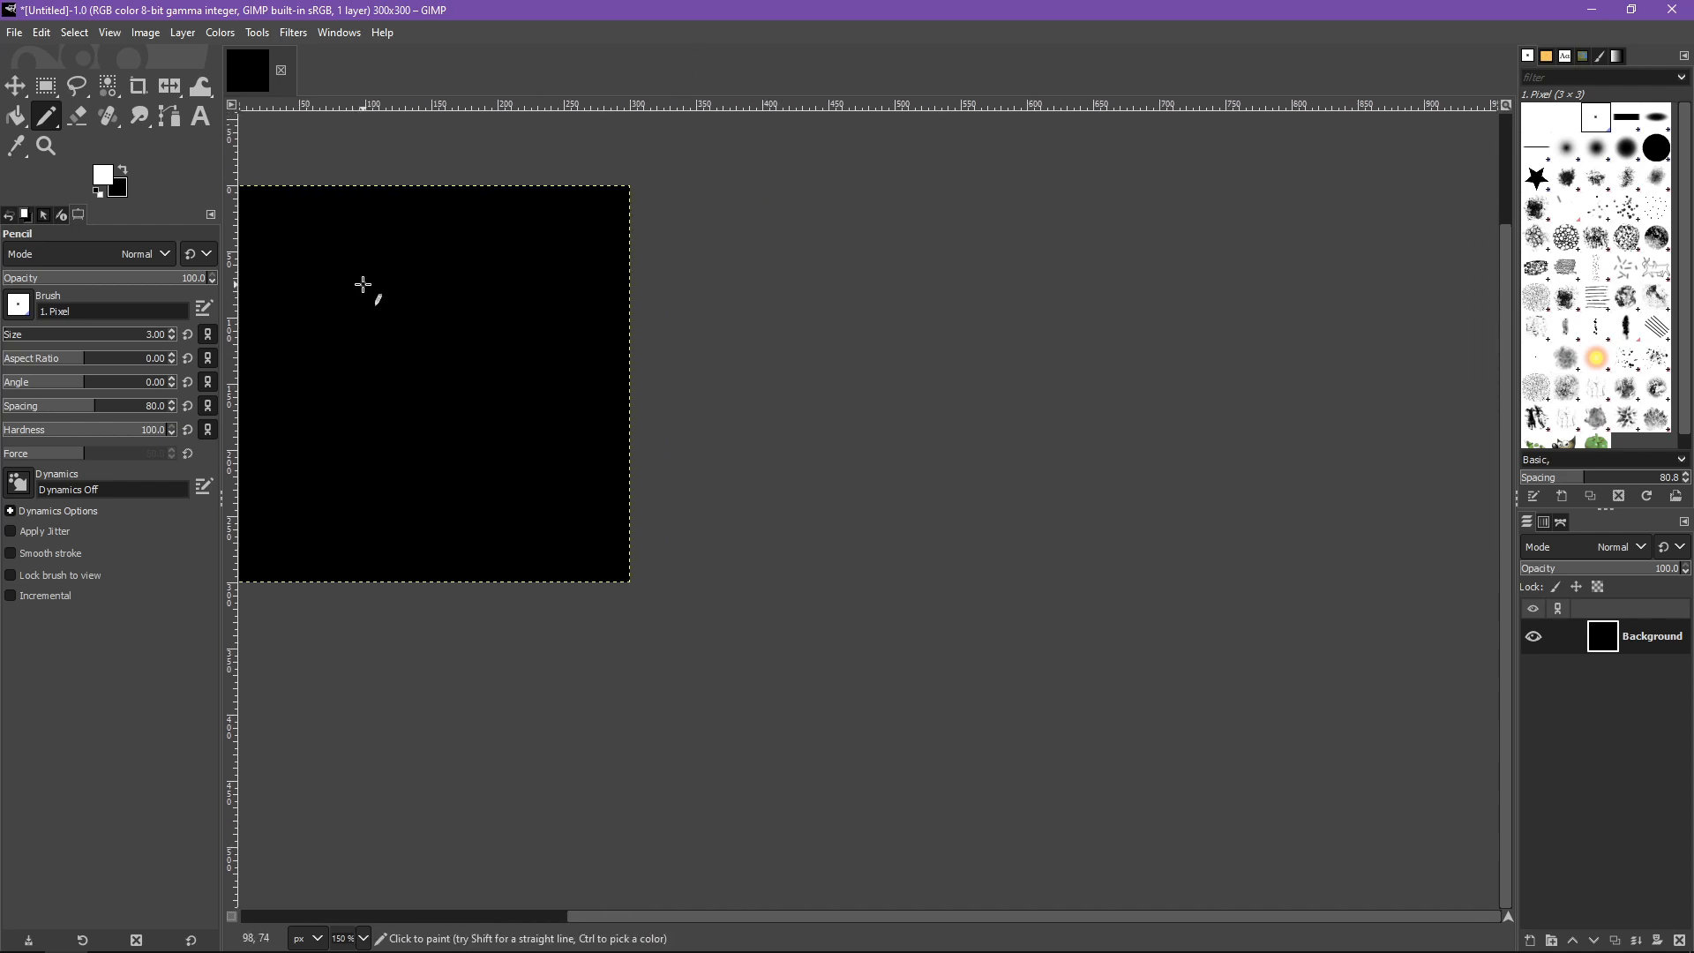
scroll(362, 283, "left", 2)
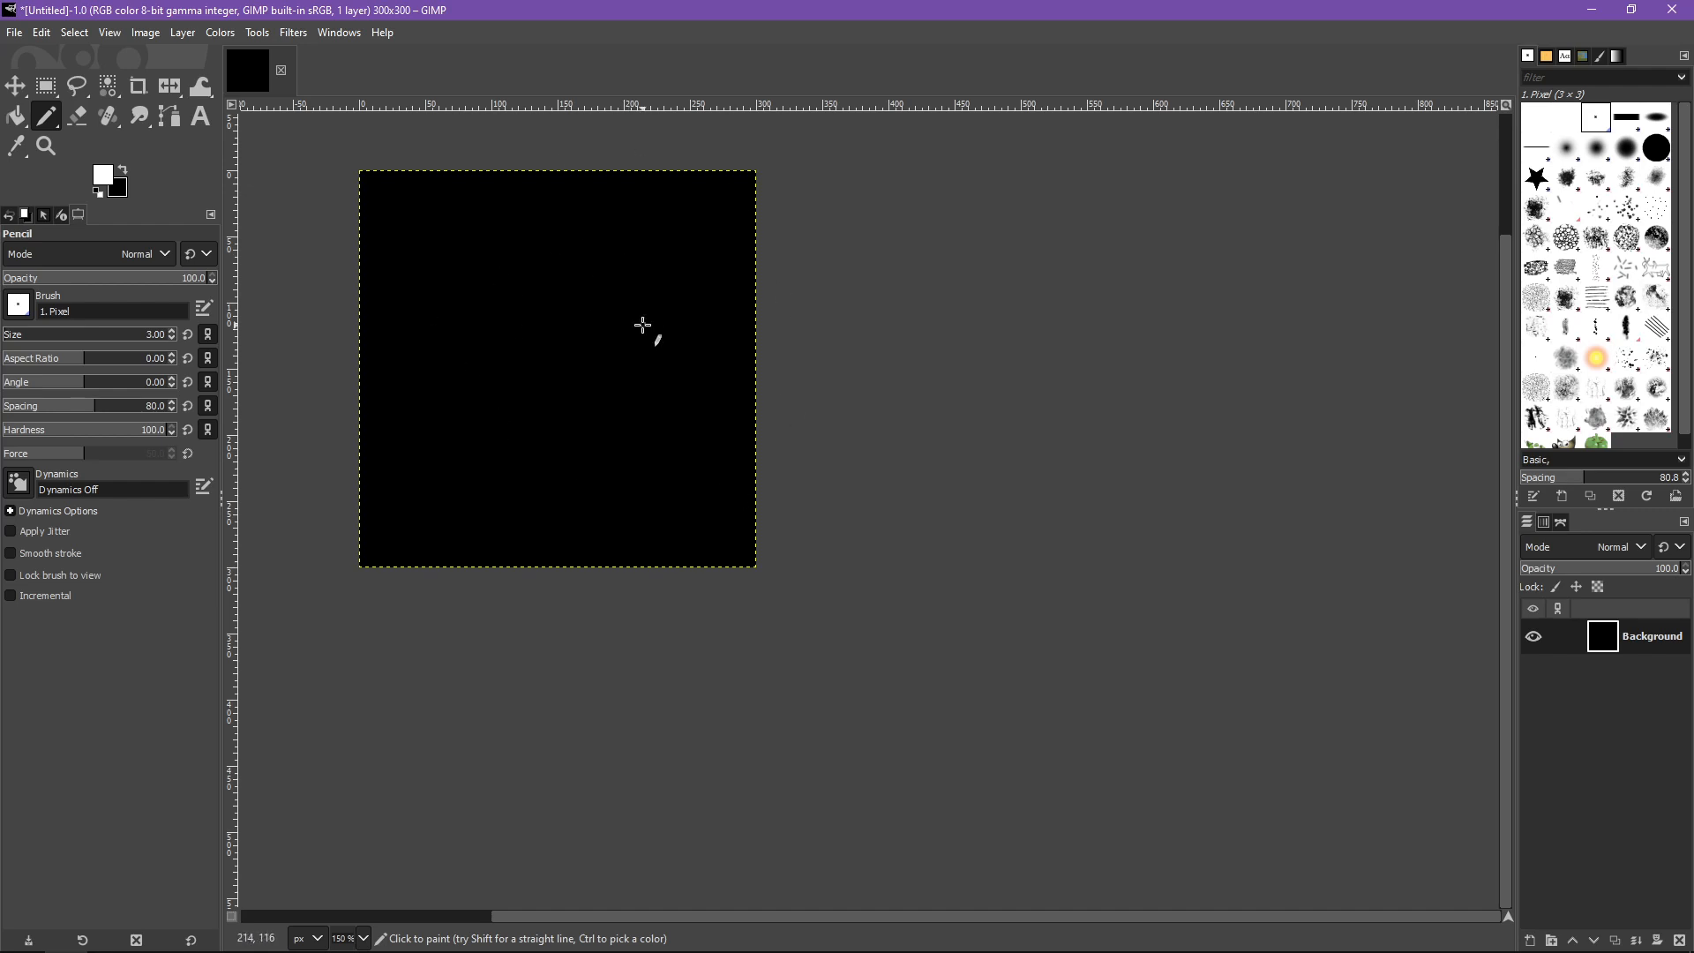